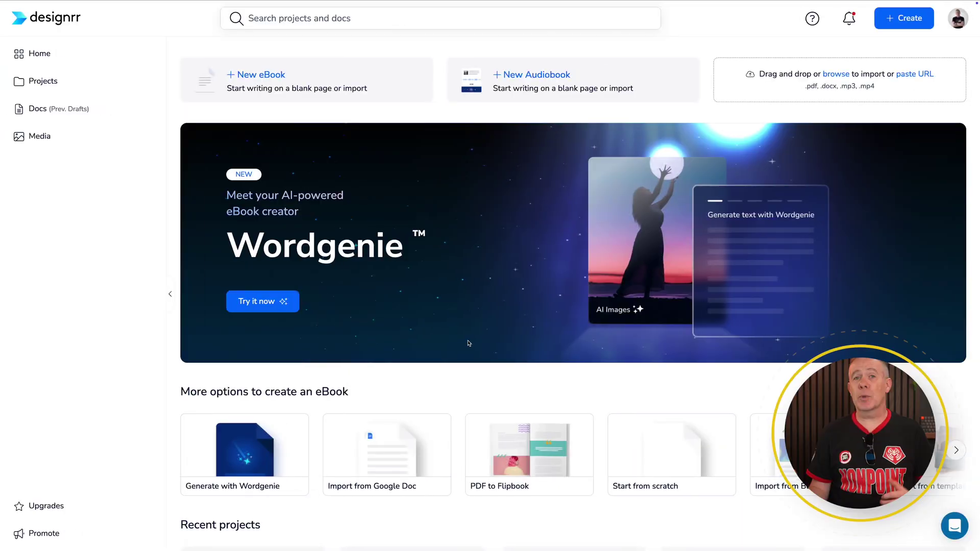
Step: Open the "Top 12 Tender Terms Demystified" eBook project and look through its pages
{"action": "scroll", "coordinate": [561, 306], "scroll_direction": "down", "scroll_amount": 4}
{"action": "left_click", "coordinate": [552, 365]}
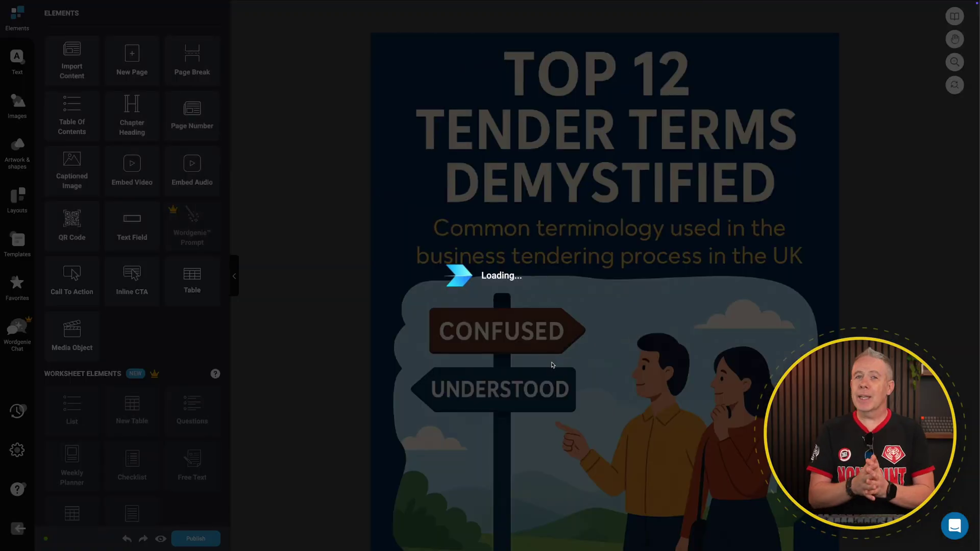
{"action": "scroll", "coordinate": [552, 364], "scroll_direction": "down", "scroll_amount": 8}
{"action": "scroll", "coordinate": [552, 365], "scroll_direction": "down", "scroll_amount": 4}
{"action": "left_click_drag", "start_coordinate": [112, 165], "coordinate": [361, 168]}
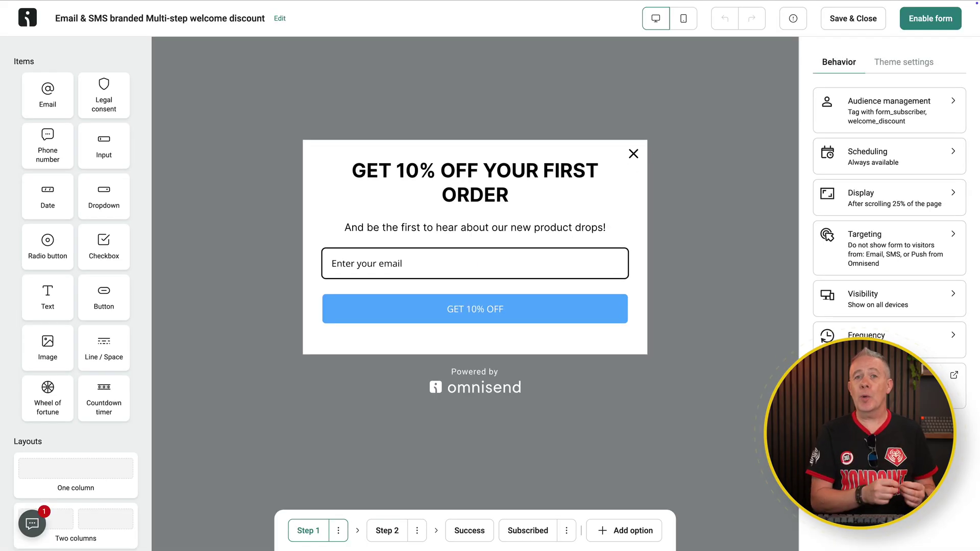
Step: View Step 2 and the Success view of the multi-step welcome discount form in Omnisend
{"action": "left_click", "coordinate": [388, 529]}
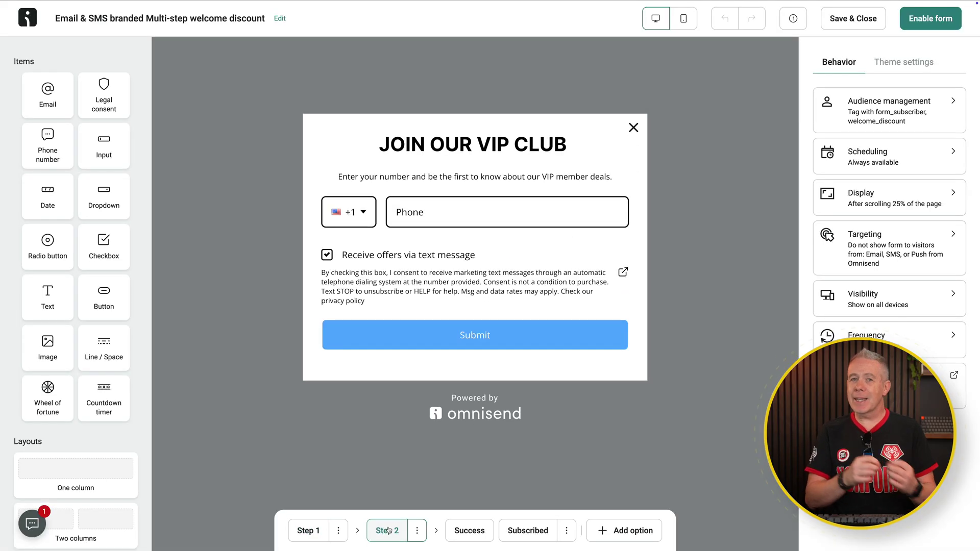
{"action": "left_click", "coordinate": [465, 534]}
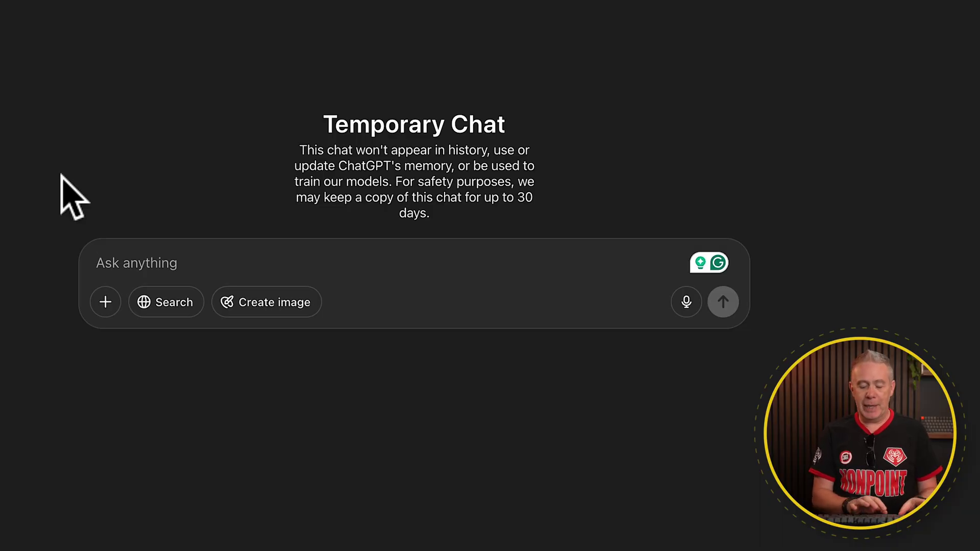
Step: Ask ChatGPT, as a professional copywriter, for a 6-email sequence based on the tender-terminology-demystified page that warms subscribers up into paying clients
{"action": "type", "text": "You're a professional copywriter working with on developing powerful email marketing sequences to help taking a lead magnet and over a period covering the subscriber to a potential client and warming them up as leads.  Use the information on this page (https://scenic-pine-131027.wp1.sh/tender-terminology-demystified/) to develop a 6 email sequence to warm the subscriber up and provide value to help convert them into a paying client."}
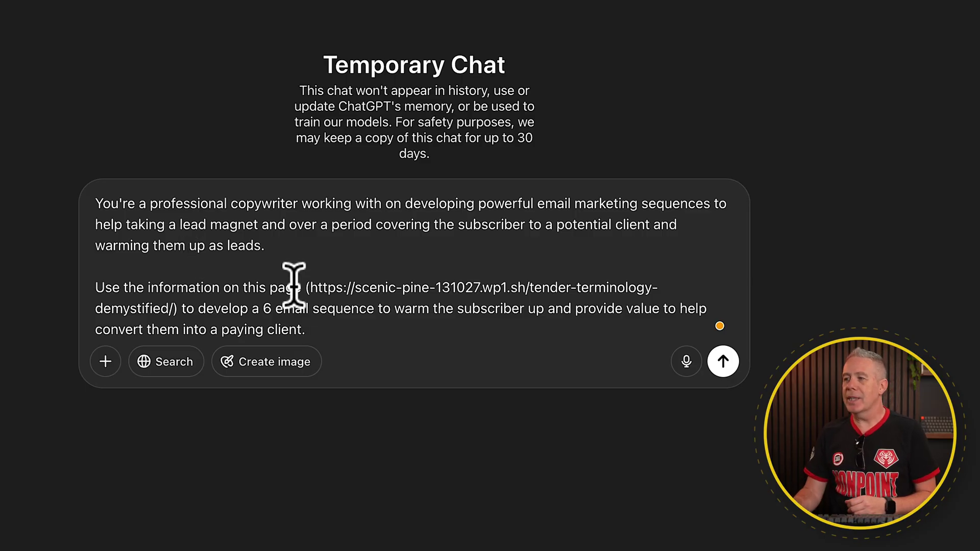
{"action": "left_click_drag", "start_coordinate": [312, 287], "coordinate": [640, 285]}
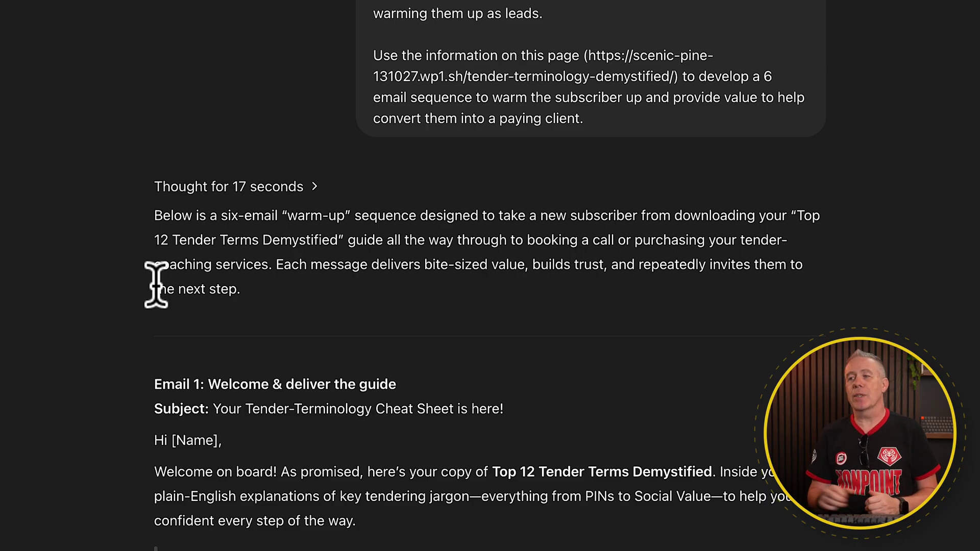
{"action": "scroll", "coordinate": [156, 284], "scroll_direction": "down", "scroll_amount": 5}
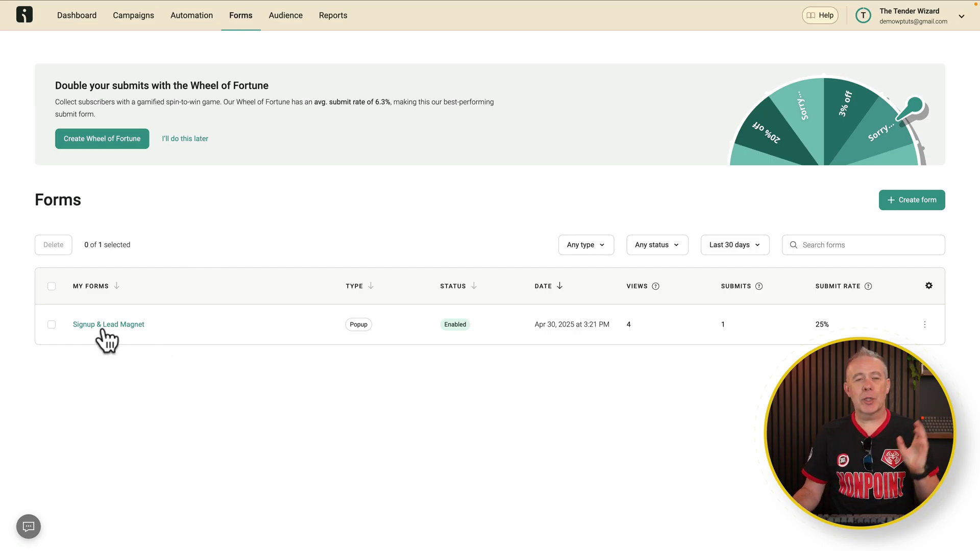
Step: Open the Signup & Lead Magnet form in Omnisend for editing and add the tips_lead_magnet tag to its audience management
{"action": "left_click", "coordinate": [924, 329]}
{"action": "left_click", "coordinate": [871, 353]}
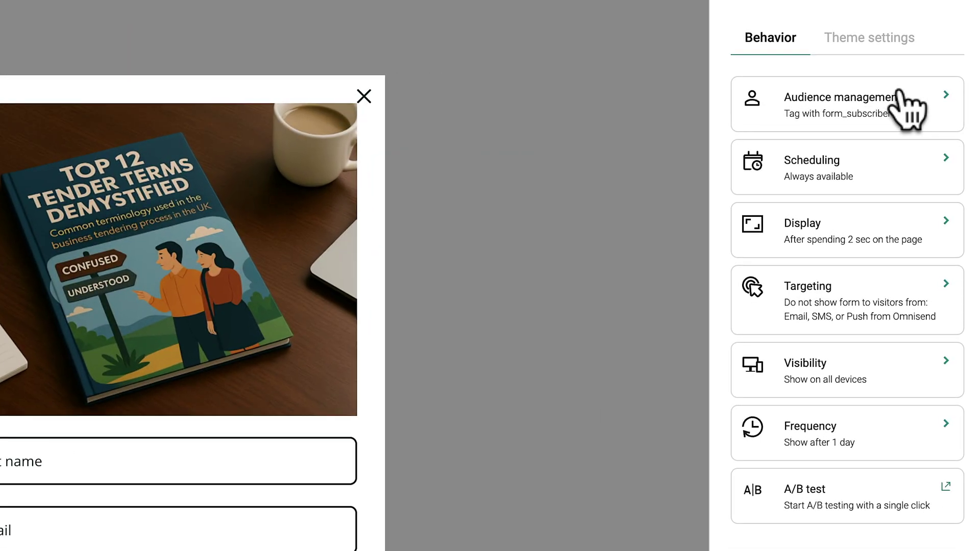
{"action": "left_click", "coordinate": [908, 109]}
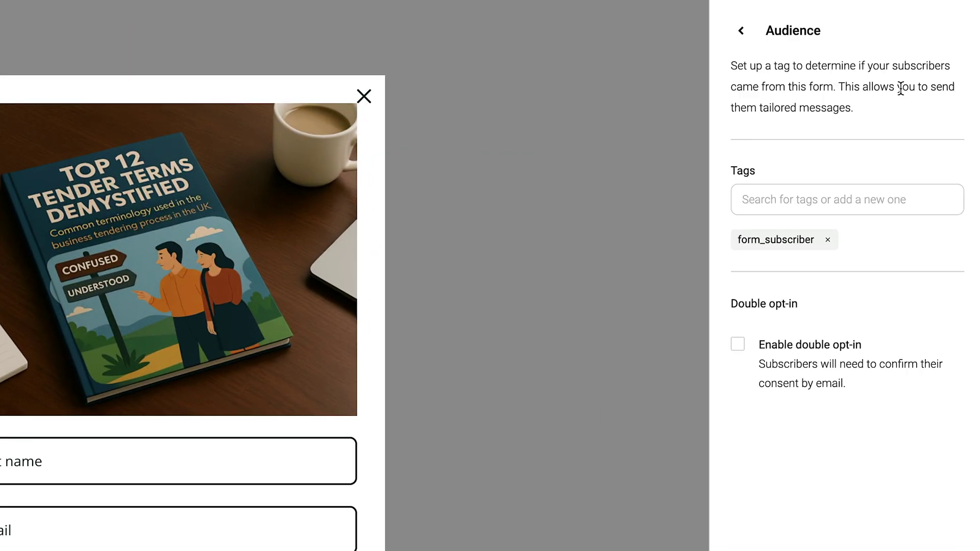
{"action": "left_click", "coordinate": [790, 200]}
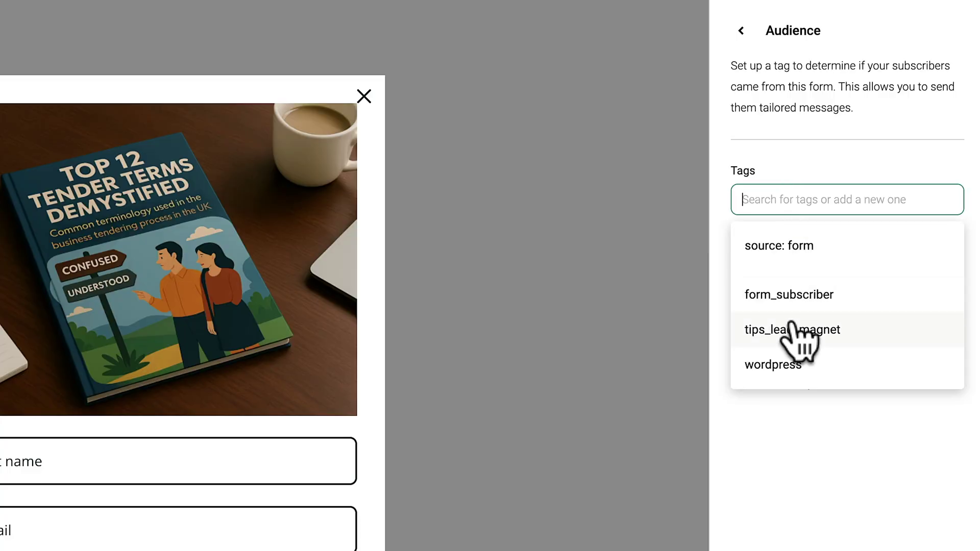
{"action": "left_click", "coordinate": [791, 337]}
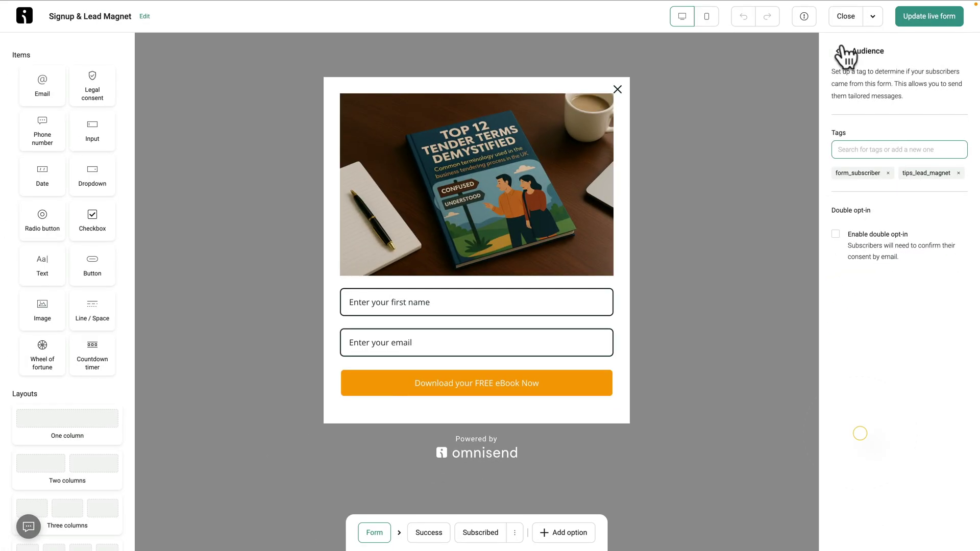
{"action": "left_click", "coordinate": [840, 50]}
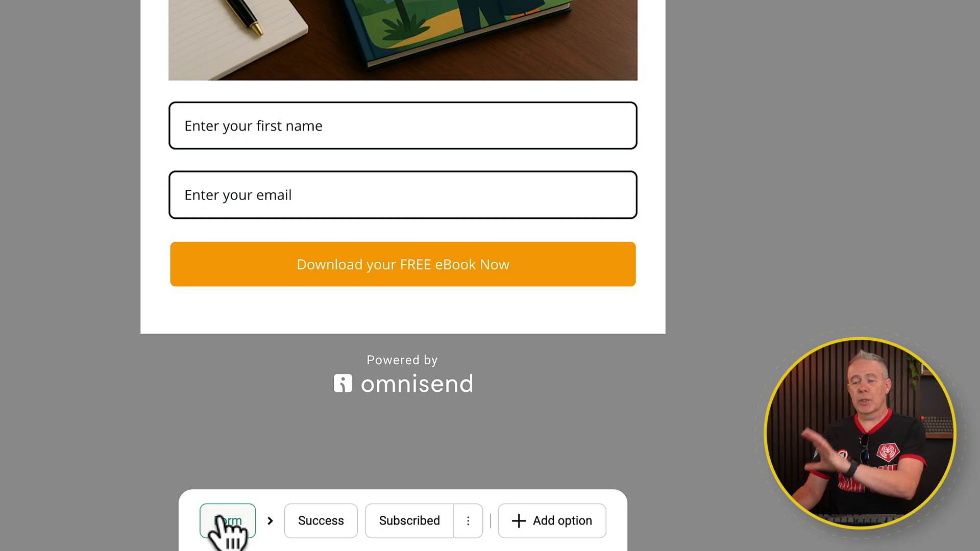
Step: Check the form's Success and Subscribed views, and update the live form
{"action": "left_click", "coordinate": [331, 530]}
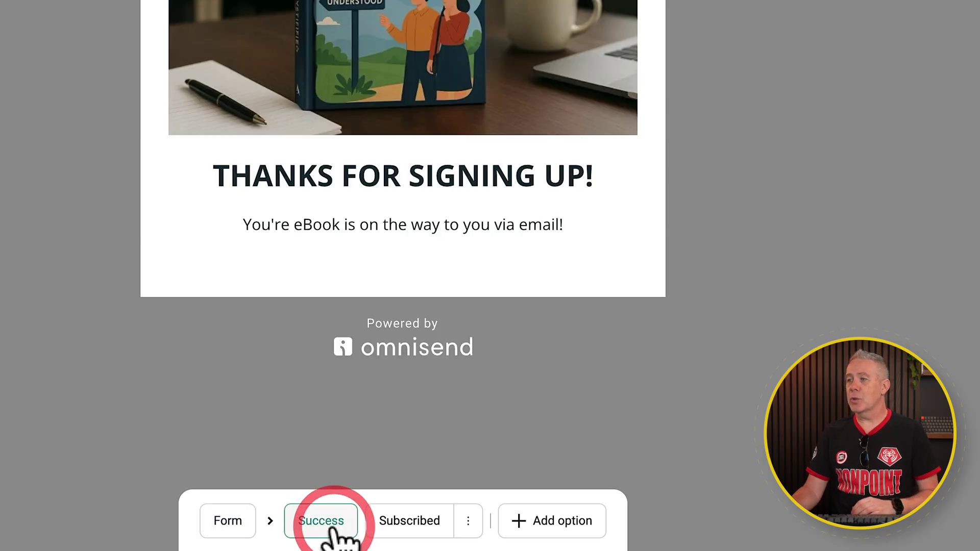
{"action": "left_click", "coordinate": [422, 522]}
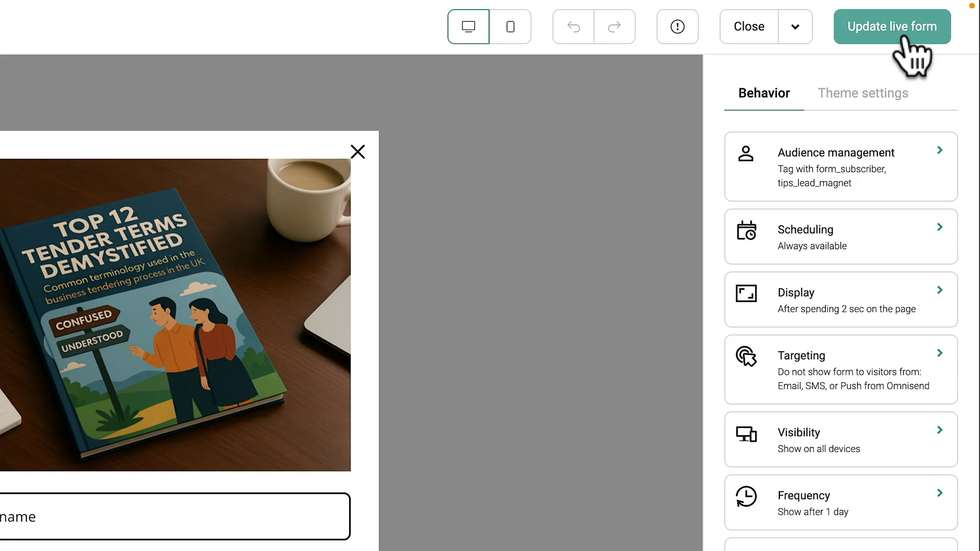
{"action": "left_click", "coordinate": [902, 39]}
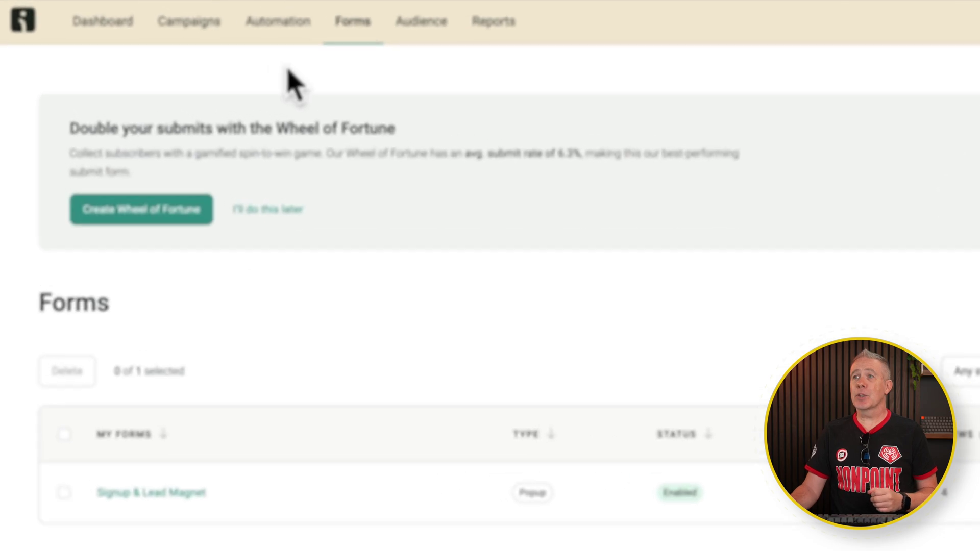
Step: Create a new automation workflow from scratch and name it "Lead Magnet #1 - Tips"
{"action": "left_click", "coordinate": [315, 25]}
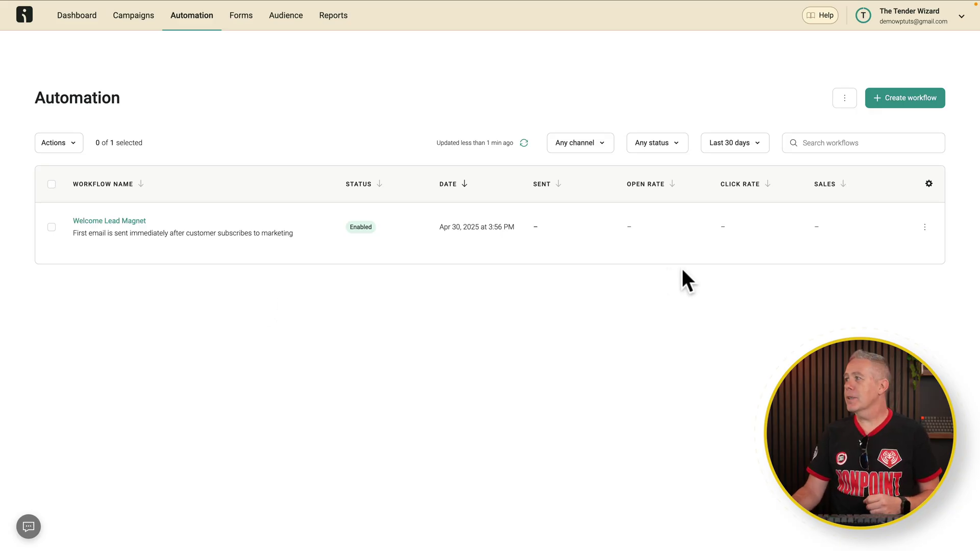
{"action": "left_click", "coordinate": [902, 97]}
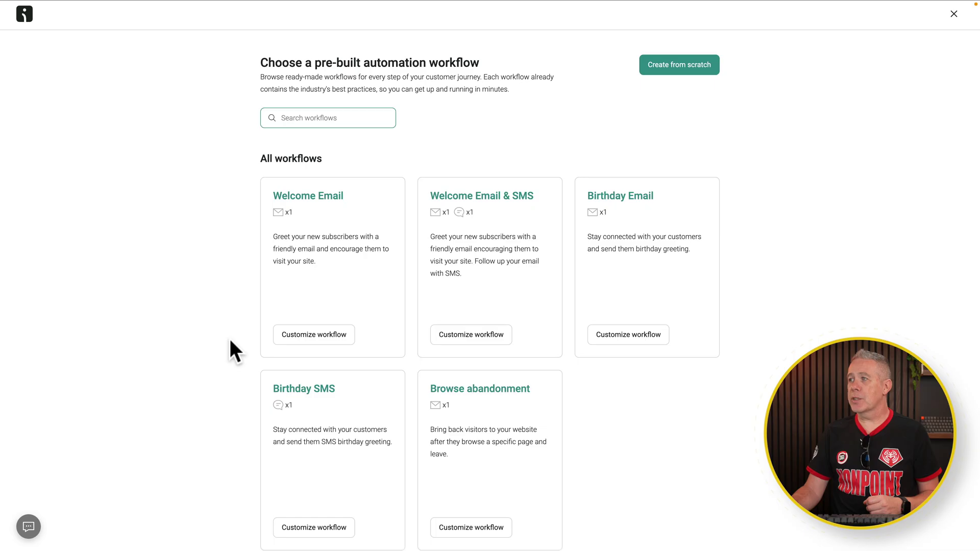
{"action": "scroll", "coordinate": [228, 337], "scroll_direction": "down", "scroll_amount": 2}
{"action": "scroll", "coordinate": [228, 337], "scroll_direction": "up", "scroll_amount": 2}
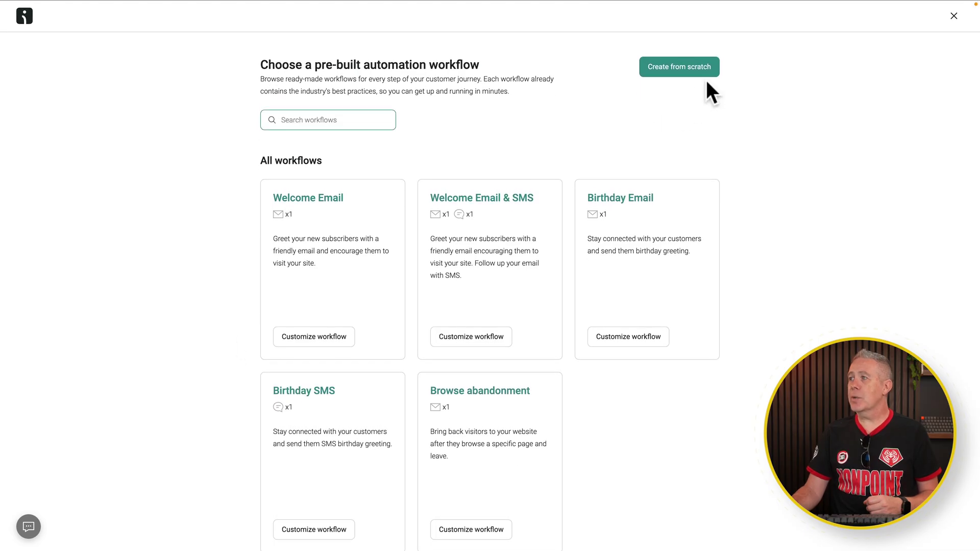
{"action": "left_click", "coordinate": [689, 69]}
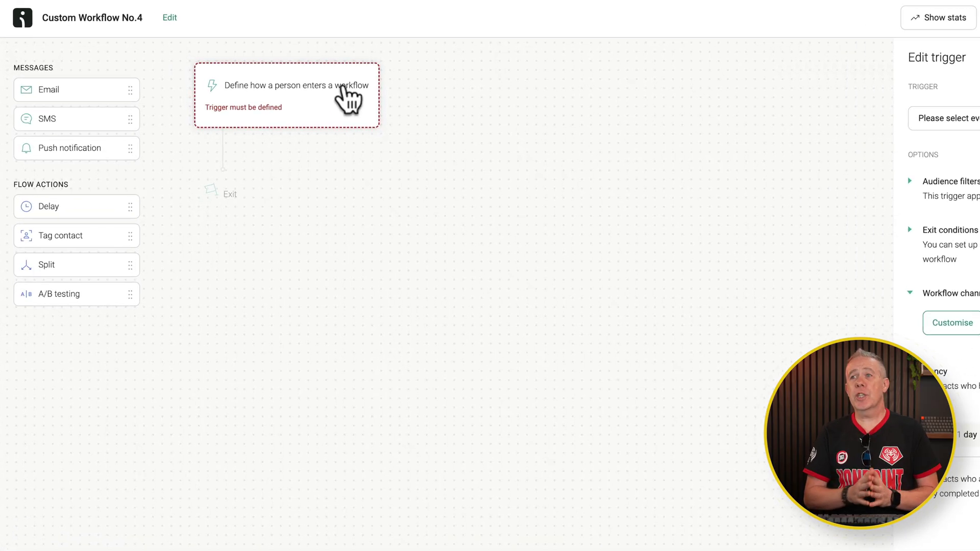
{"action": "left_click", "coordinate": [183, 20]}
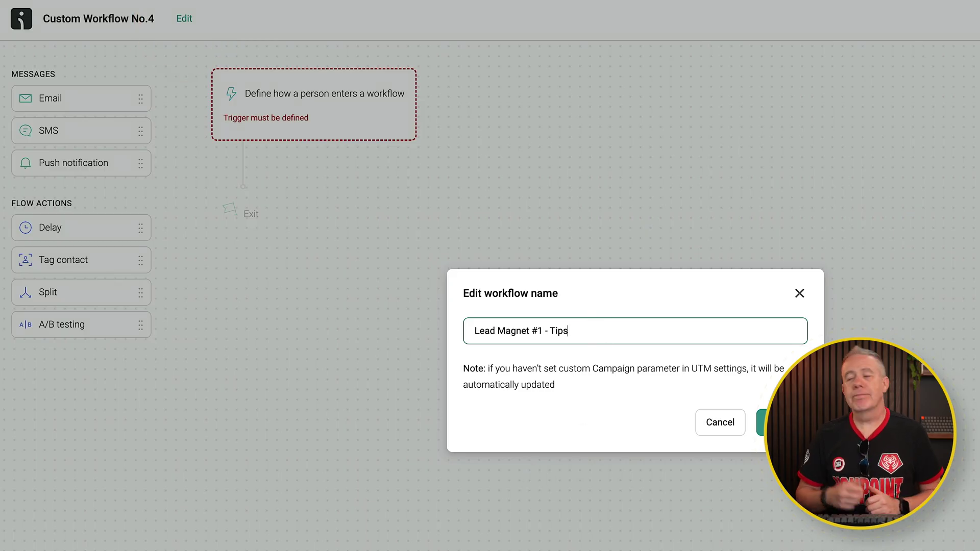
{"action": "key", "text": "Return"}
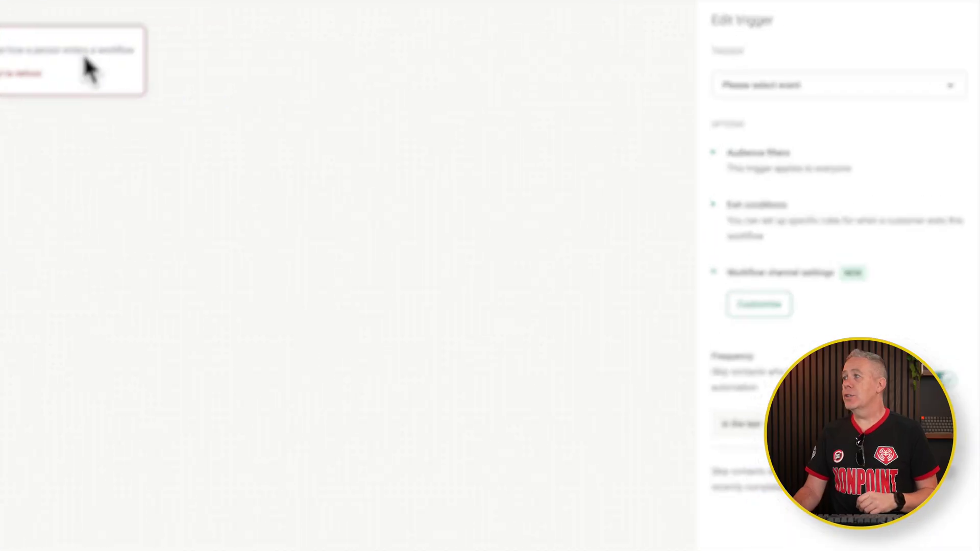
Step: Set the workflow's trigger event to Subscribed to Marketing
{"action": "left_click", "coordinate": [767, 56]}
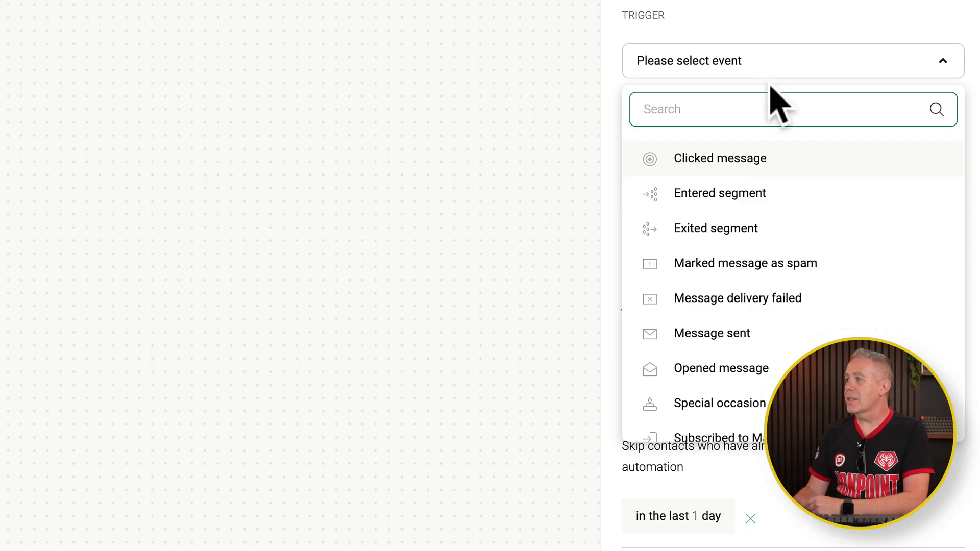
{"action": "scroll", "coordinate": [735, 263], "scroll_direction": "down", "scroll_amount": 2}
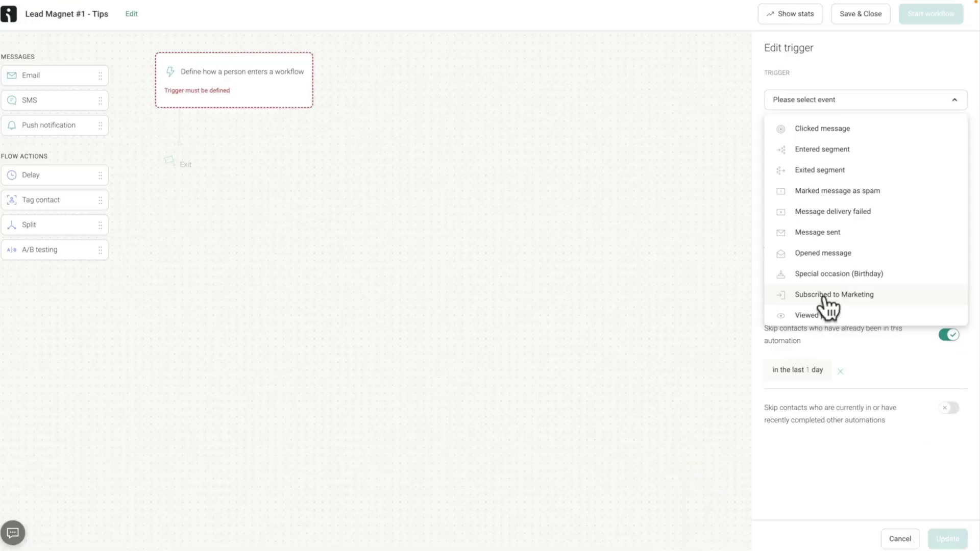
{"action": "left_click", "coordinate": [823, 295]}
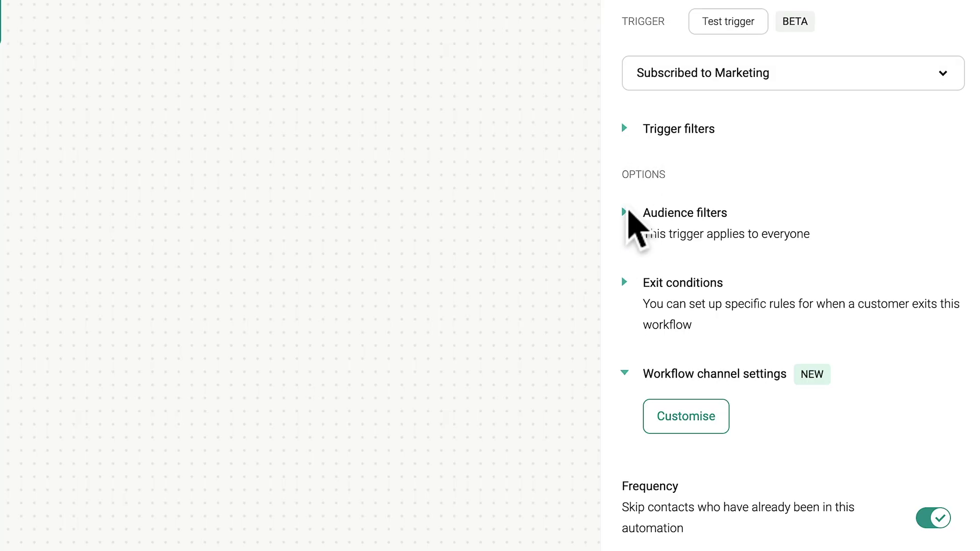
Step: Add an audience filter to the trigger with the condition Tag is tips_lead_magnet and save it
{"action": "left_click", "coordinate": [623, 211]}
{"action": "left_click", "coordinate": [722, 253]}
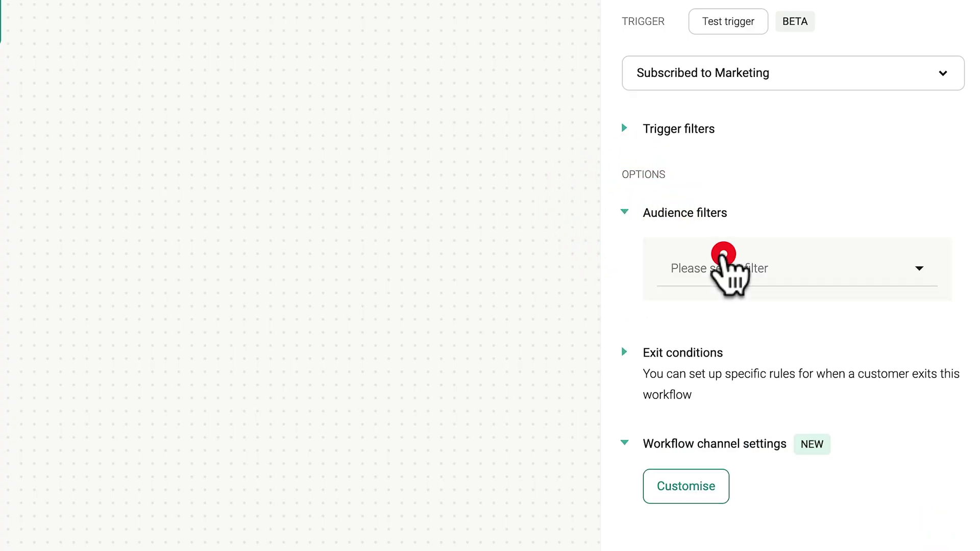
{"action": "left_click", "coordinate": [779, 274]}
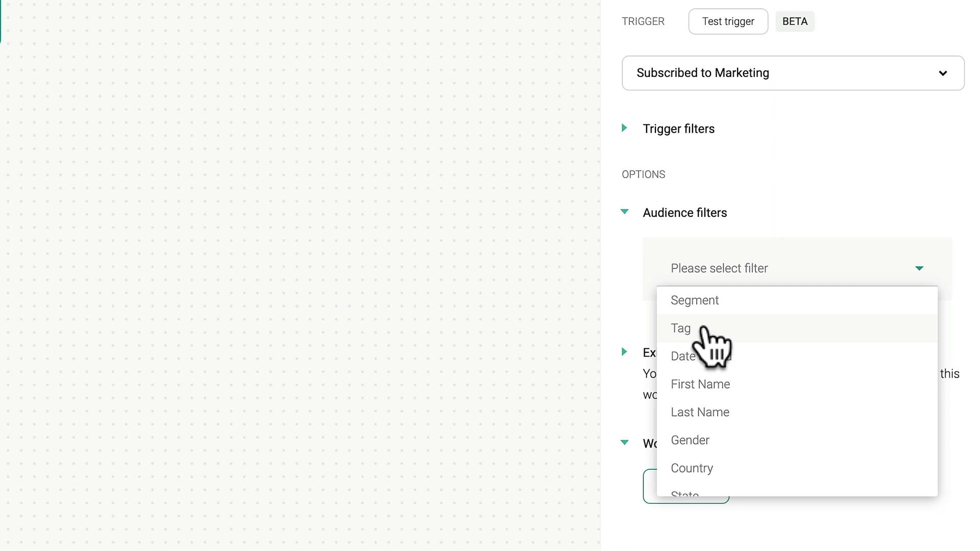
{"action": "left_click", "coordinate": [703, 329]}
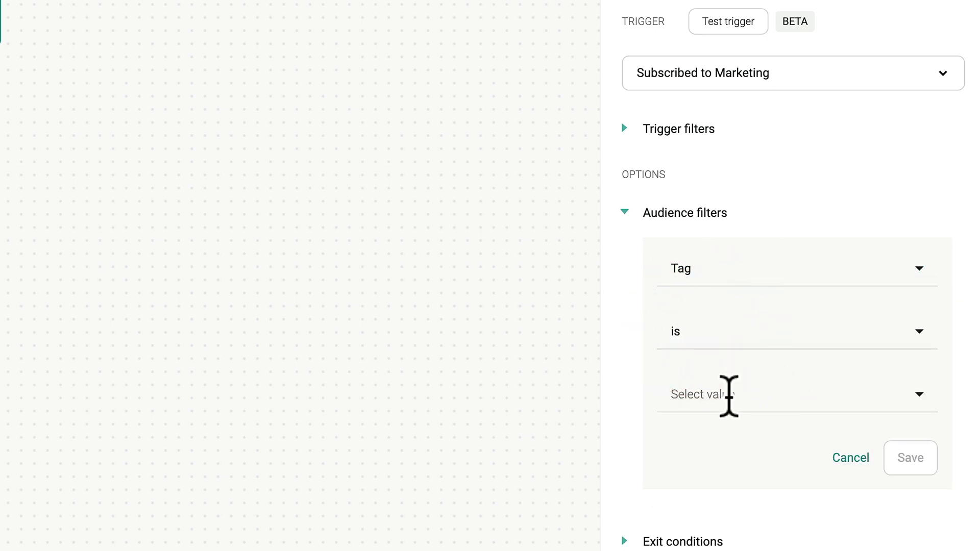
{"action": "left_click", "coordinate": [729, 394]}
{"action": "left_click", "coordinate": [716, 514]}
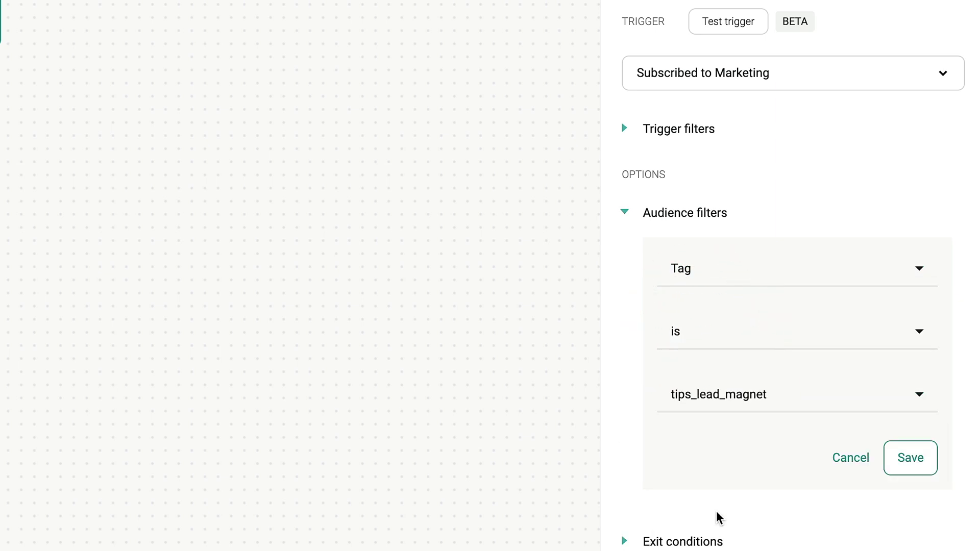
{"action": "left_click", "coordinate": [910, 458]}
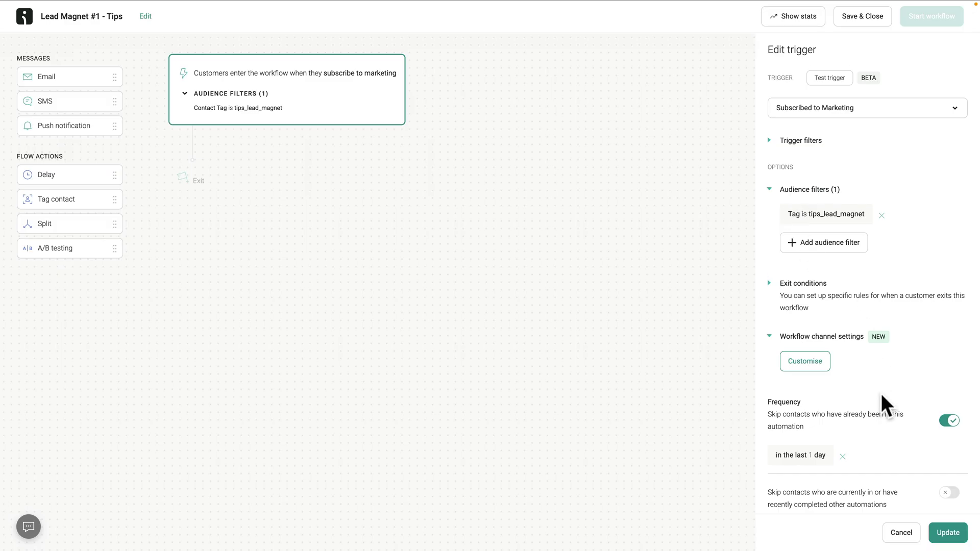
{"action": "scroll", "coordinate": [881, 394], "scroll_direction": "down", "scroll_amount": 1}
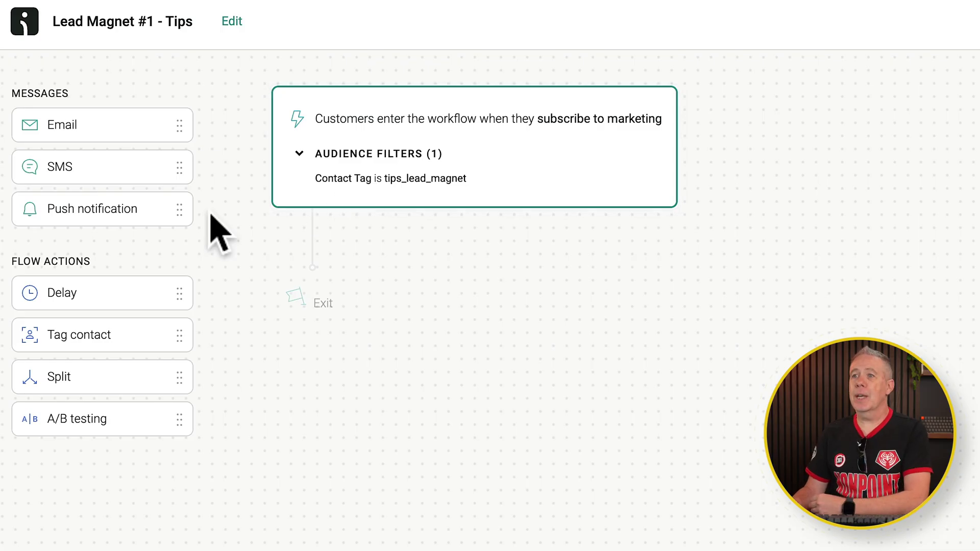
Step: Add an email after the trigger and give it ChatGPT's Email 1 subject line, "Your Tender-Terminology Cheat Sheet is here!"
{"action": "left_click_drag", "start_coordinate": [77, 125], "coordinate": [363, 316]}
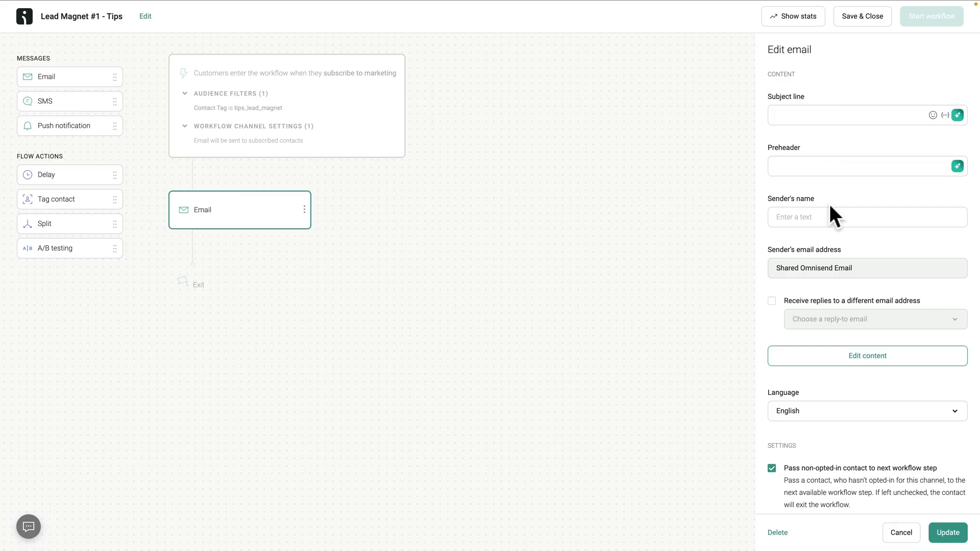
{"action": "mouse_move", "coordinate": [317, 2]}
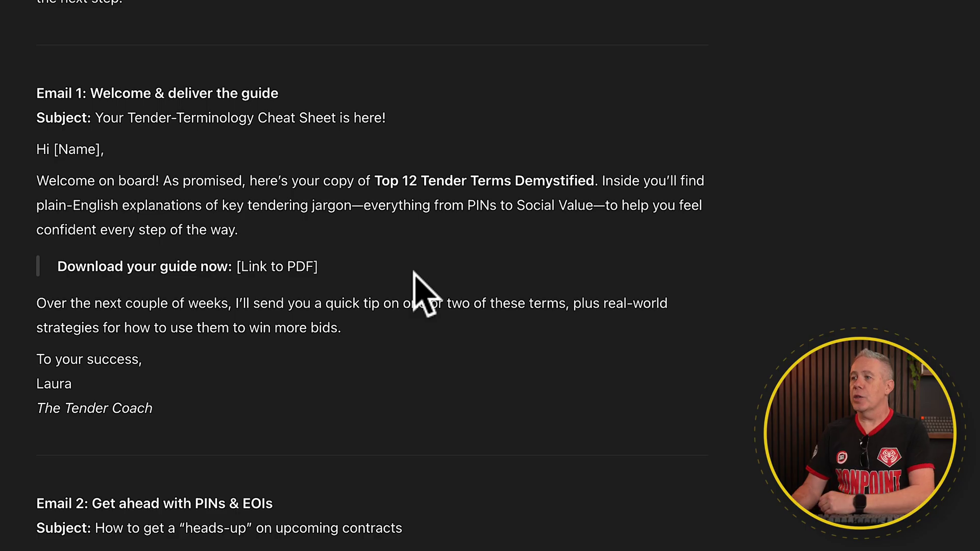
{"action": "scroll", "coordinate": [413, 281], "scroll_direction": "up", "scroll_amount": 5}
{"action": "scroll", "coordinate": [413, 281], "scroll_direction": "down", "scroll_amount": 4}
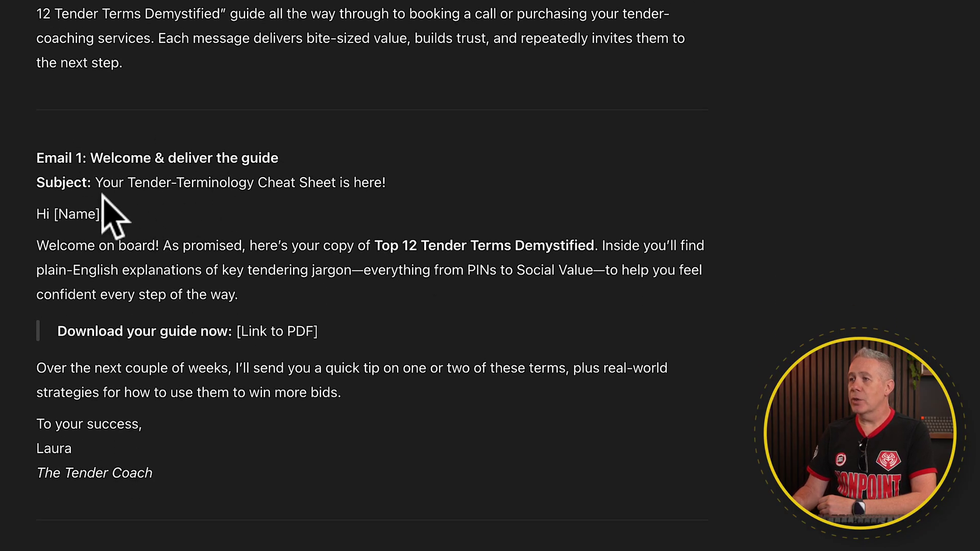
{"action": "left_click_drag", "start_coordinate": [105, 182], "coordinate": [373, 183]}
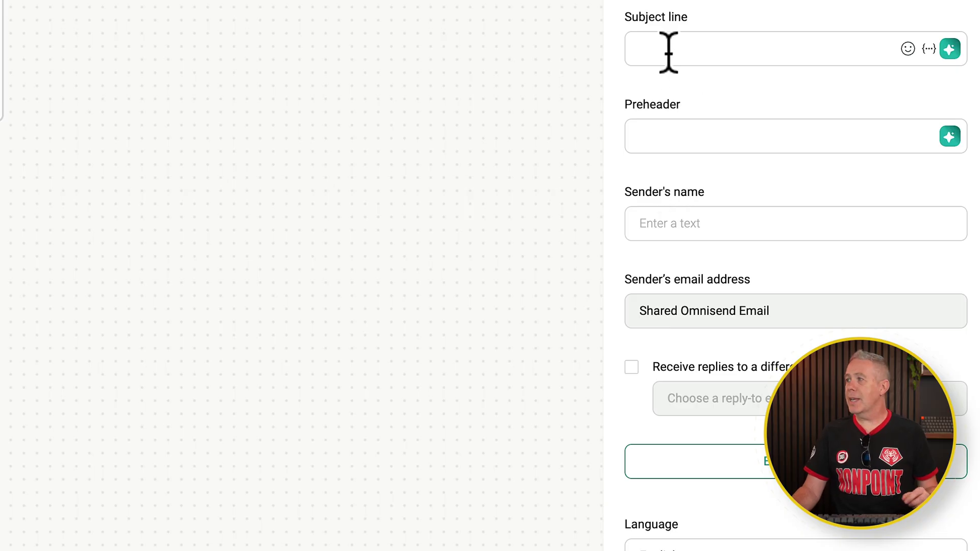
{"action": "left_click", "coordinate": [669, 51]}
{"action": "type", "text": "Your Gender-Terminology Cheat Sheet is here!"}
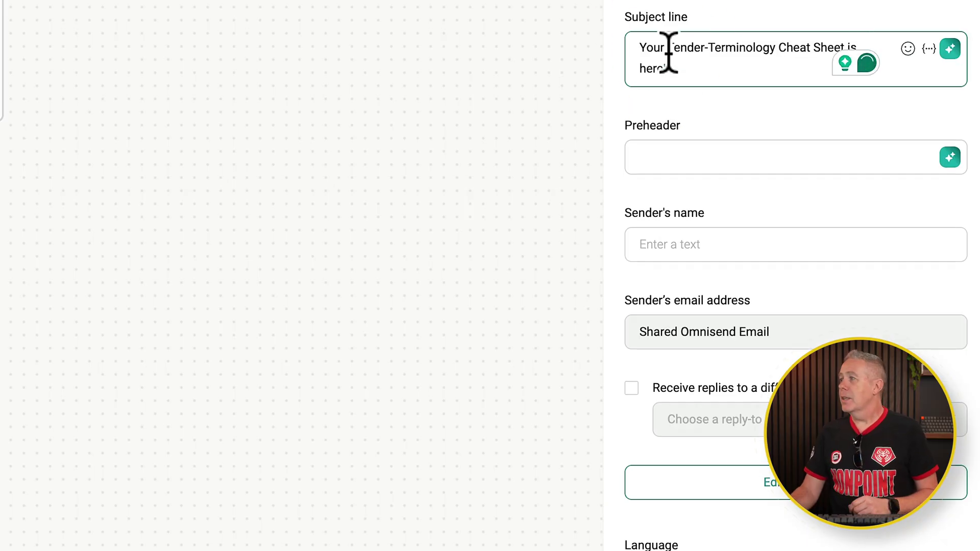
Step: Generate preheader suggestions with Omnisend AI and use "Get ready to speak tenderly with confidence!"
{"action": "left_click", "coordinate": [949, 157]}
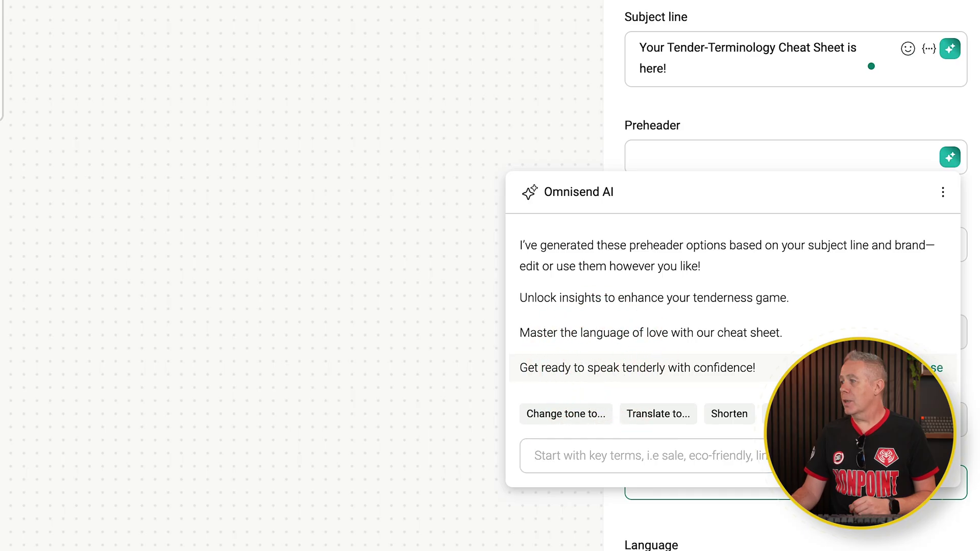
{"action": "left_click", "coordinate": [933, 367]}
{"action": "left_click", "coordinate": [836, 112]}
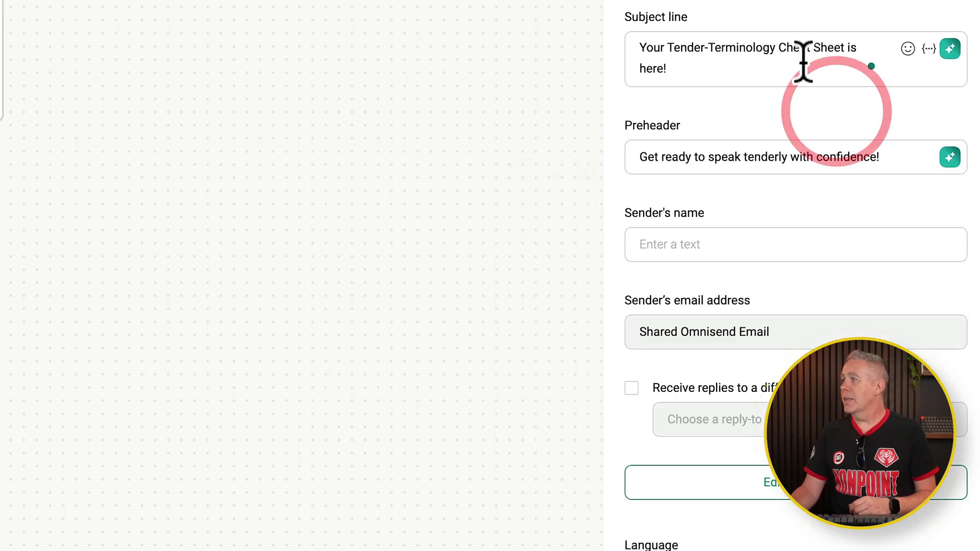
Step: Begin the subject line with "Hi" and the contact's first name, defaulting to "there", and continue with a lowercase "your"
{"action": "left_click", "coordinate": [642, 46]}
{"action": "left_click", "coordinate": [929, 48]}
{"action": "left_click", "coordinate": [796, 209]}
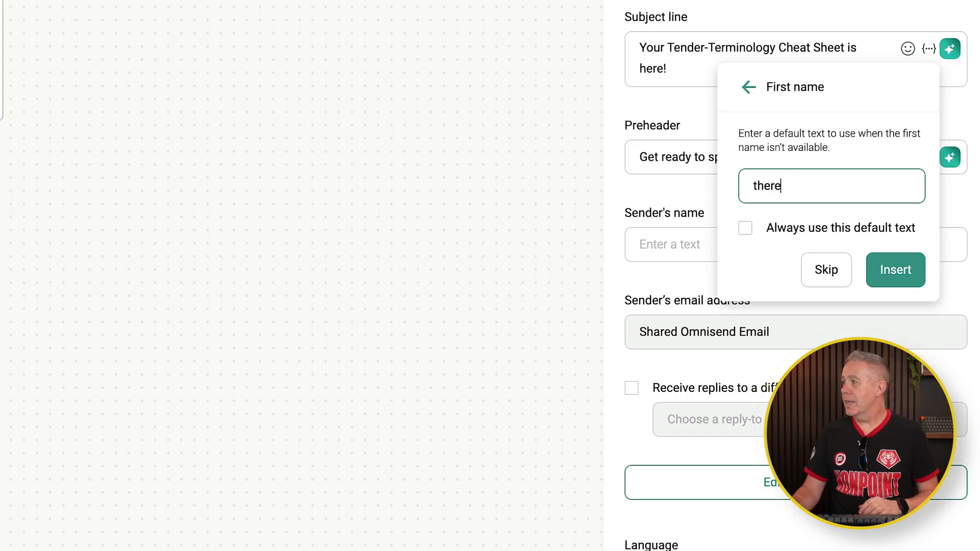
{"action": "left_click", "coordinate": [894, 271]}
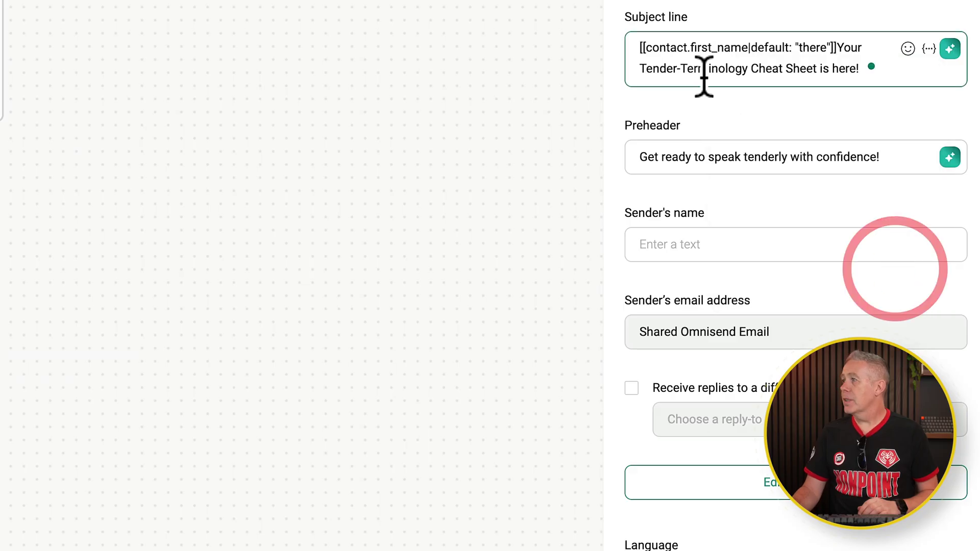
{"action": "left_click", "coordinate": [639, 48]}
{"action": "type", "text": "Hi"}
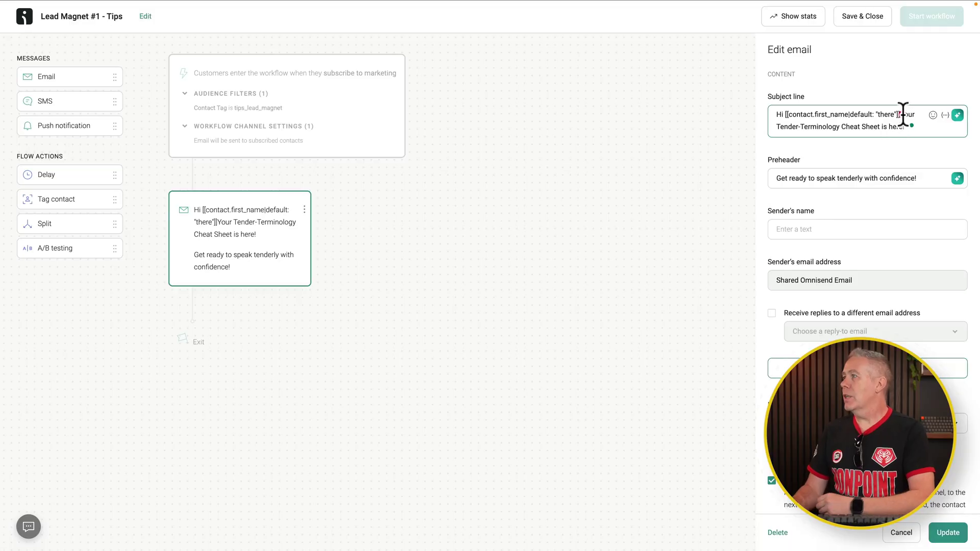
{"action": "left_click", "coordinate": [903, 114]}
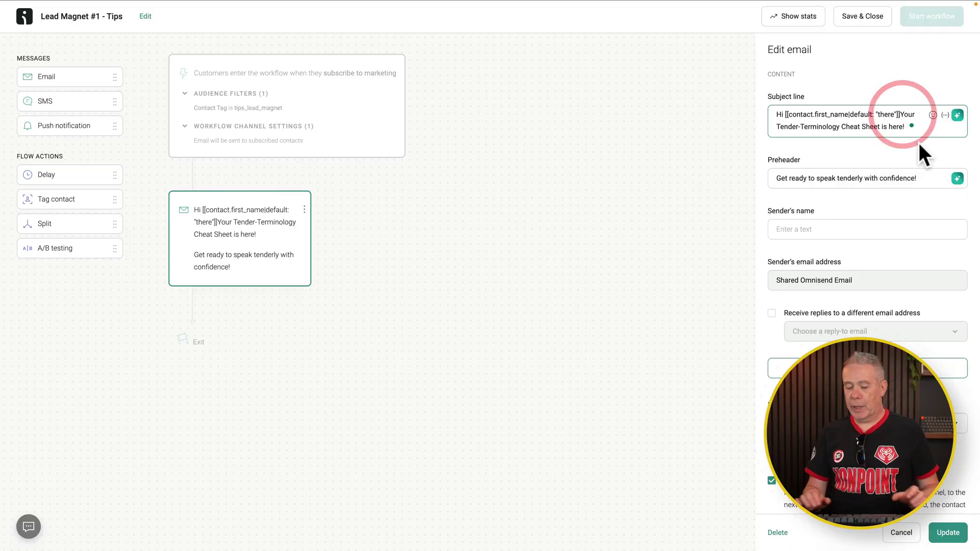
{"action": "key", "text": "BackSpace"}
{"action": "type", "text": "y"}
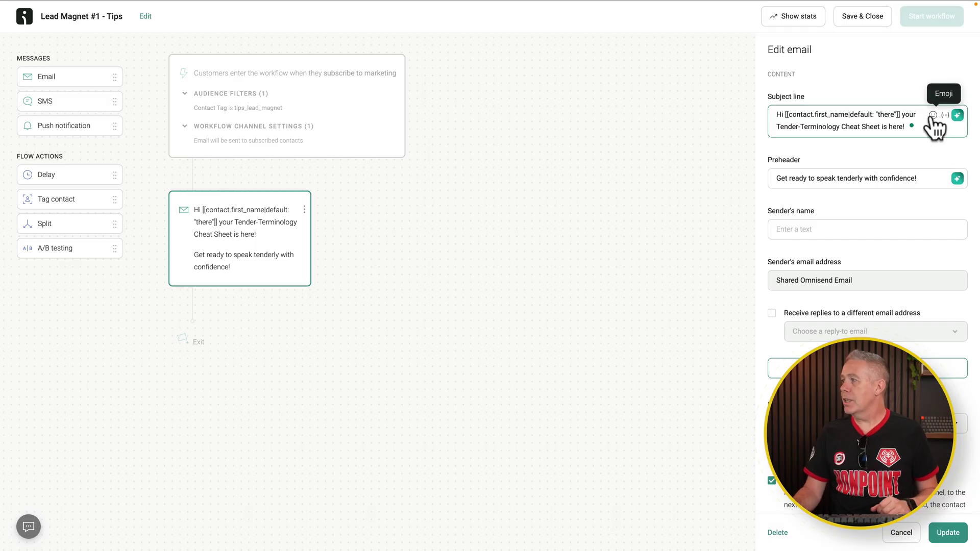
Step: Set the sender's name to "The Tender Coach" and open the email's content for editing, saving the changes
{"action": "left_click", "coordinate": [830, 231]}
{"action": "type", "text": "The Tender Coach"}
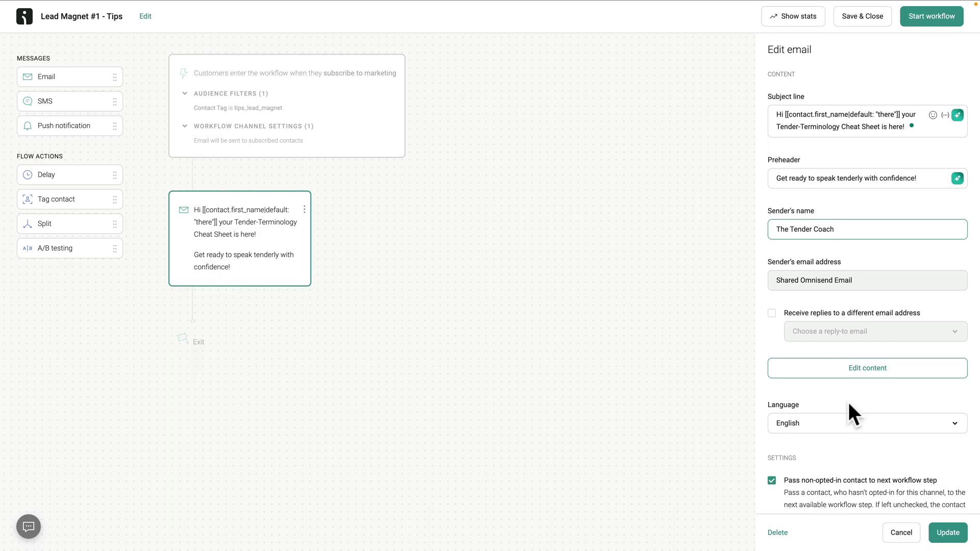
{"action": "left_click", "coordinate": [848, 373]}
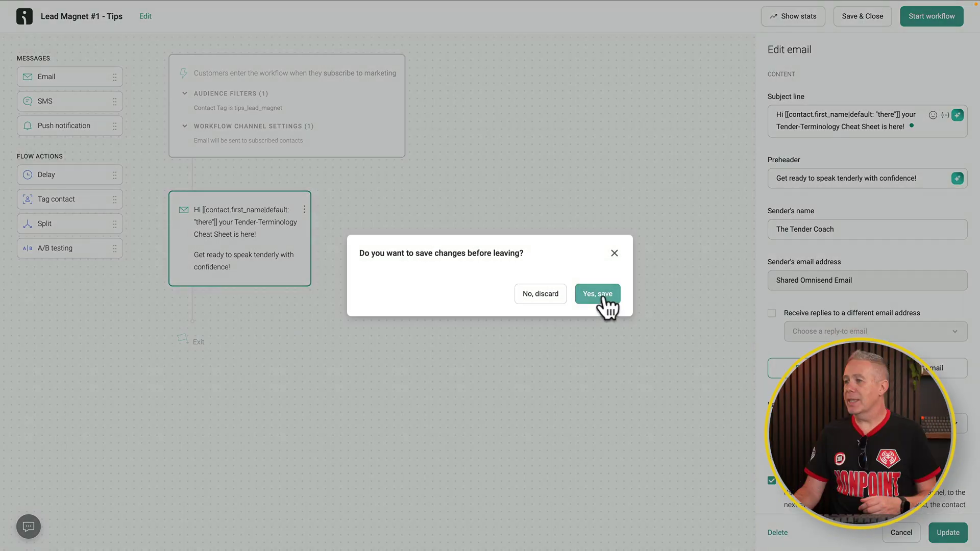
{"action": "left_click", "coordinate": [604, 295]}
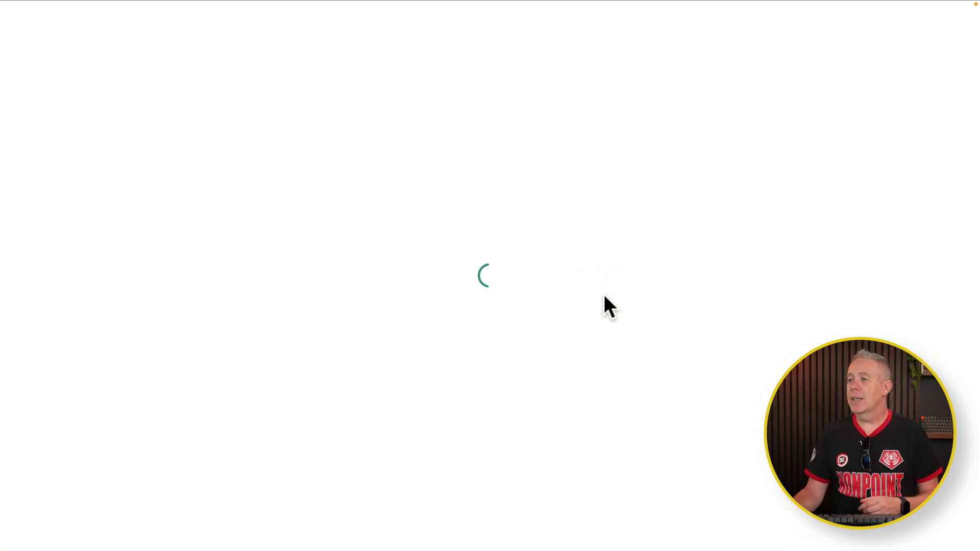
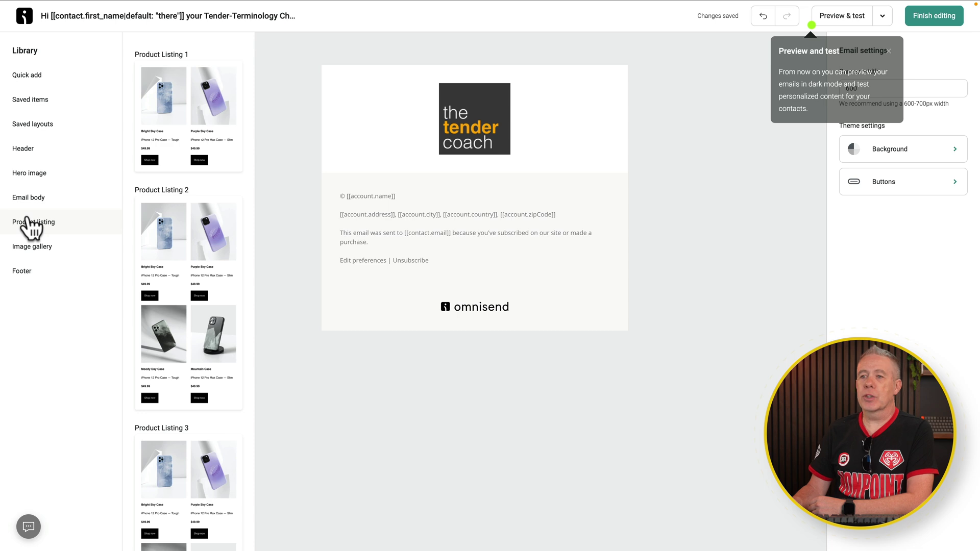
Step: Add the Title & Button 1 layout below the logo and replace its heading and paragraph with ChatGPT's Email 1 subject and body
{"action": "left_click", "coordinate": [29, 200]}
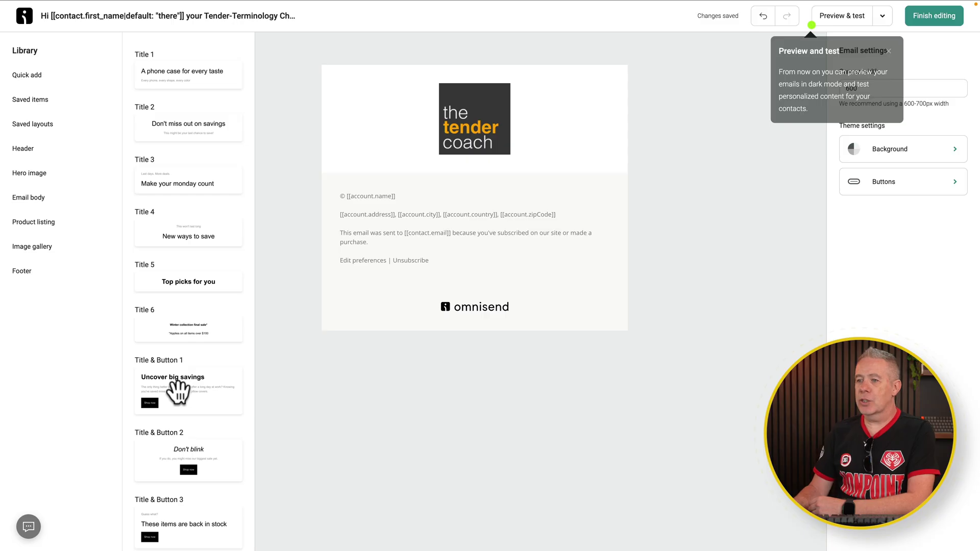
{"action": "left_click_drag", "start_coordinate": [179, 394], "coordinate": [489, 185]}
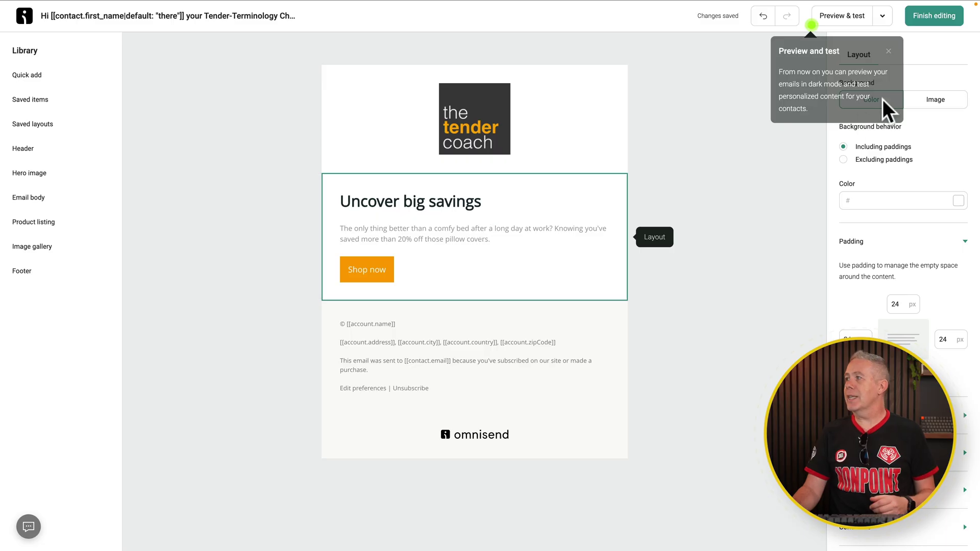
{"action": "left_click", "coordinate": [888, 52]}
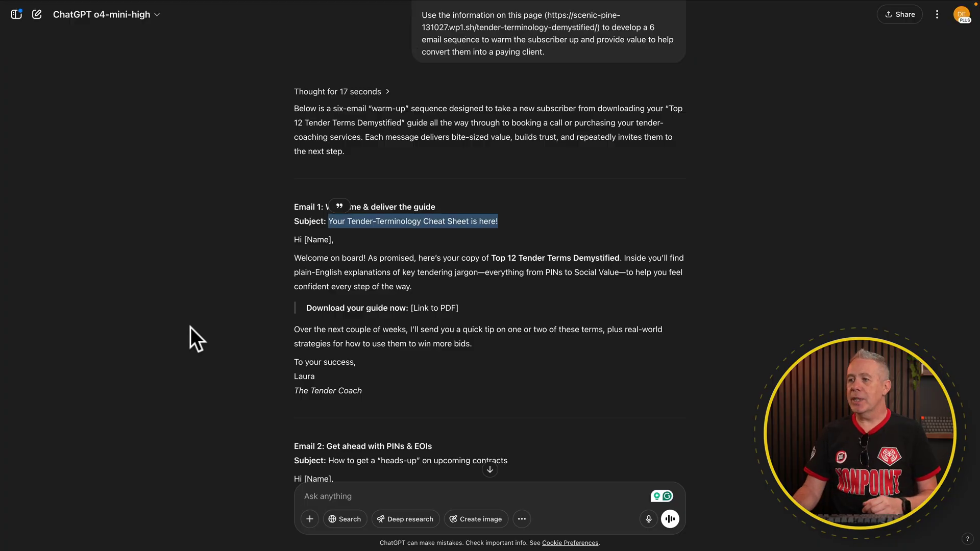
{"action": "left_click", "coordinate": [312, 259]}
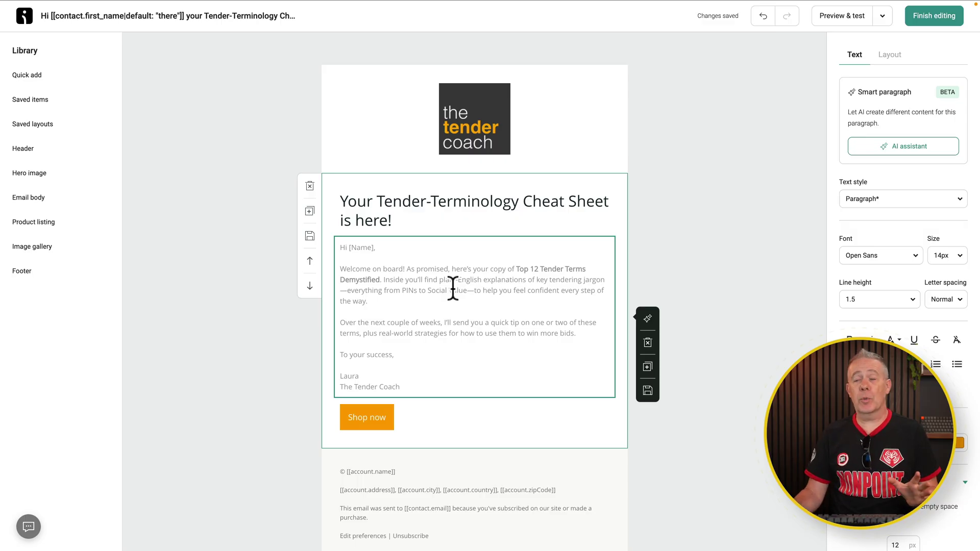
Step: Replace the [Name] placeholder in the greeting with the contact's first name, using "there" as default text
{"action": "left_click", "coordinate": [373, 248]}
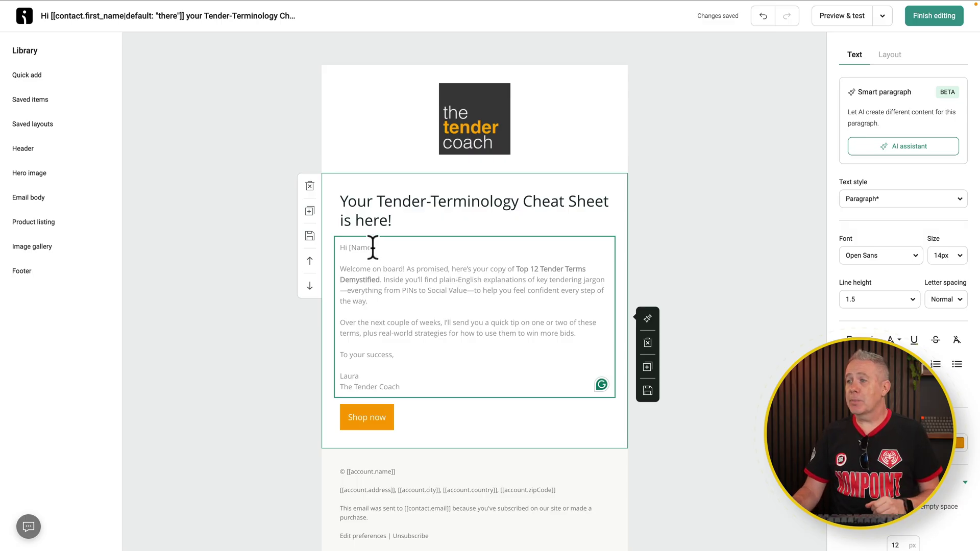
{"action": "left_click_drag", "start_coordinate": [374, 248], "coordinate": [350, 247]}
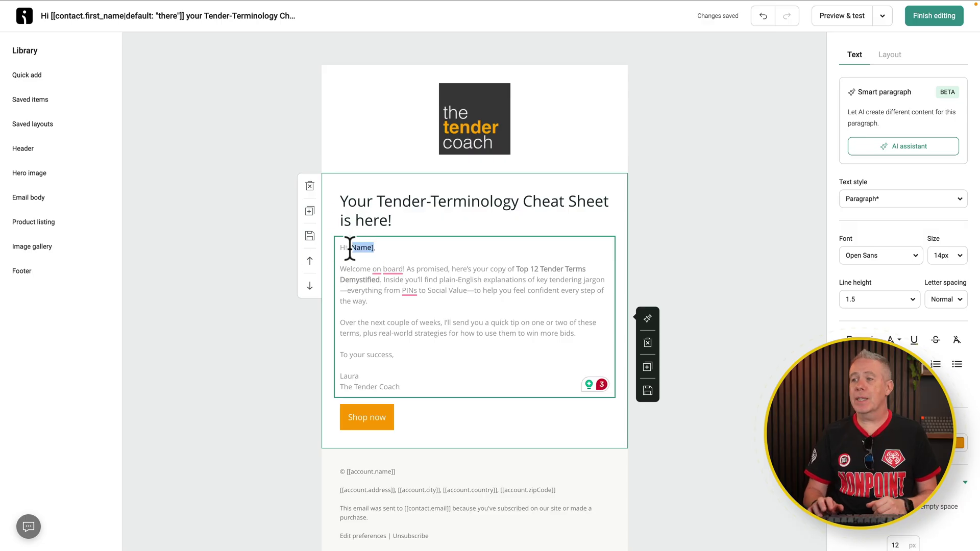
{"action": "key", "text": "BackSpace"}
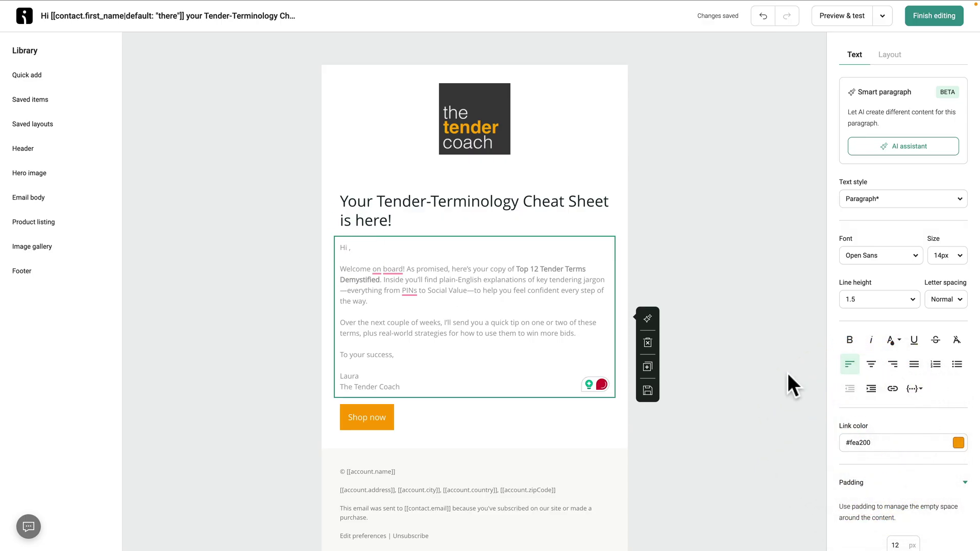
{"action": "left_click", "coordinate": [922, 392]}
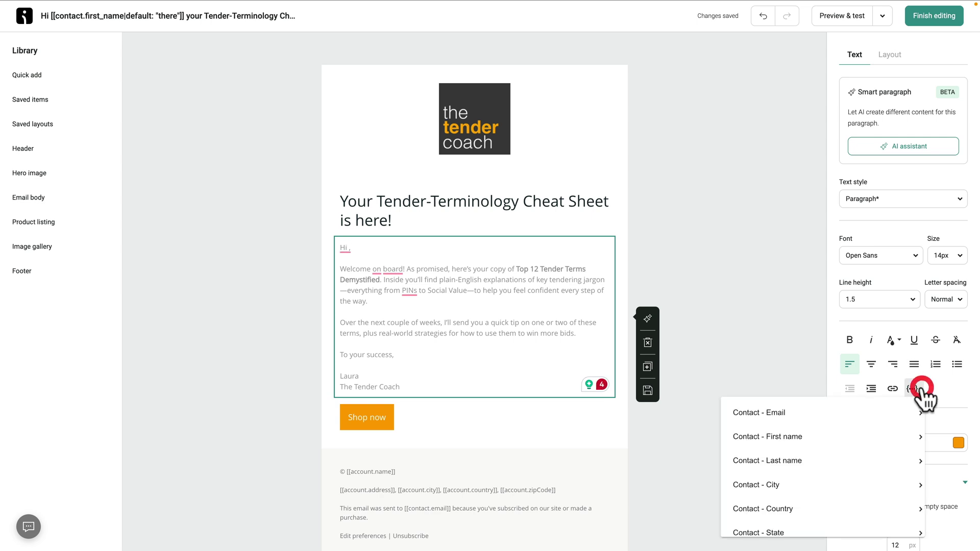
{"action": "left_click", "coordinate": [896, 439]}
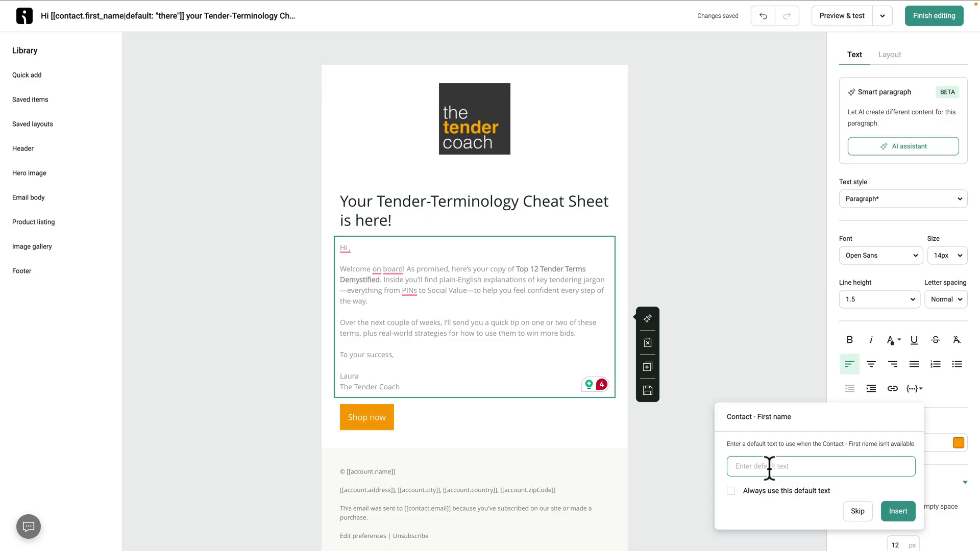
{"action": "left_click", "coordinate": [892, 513]}
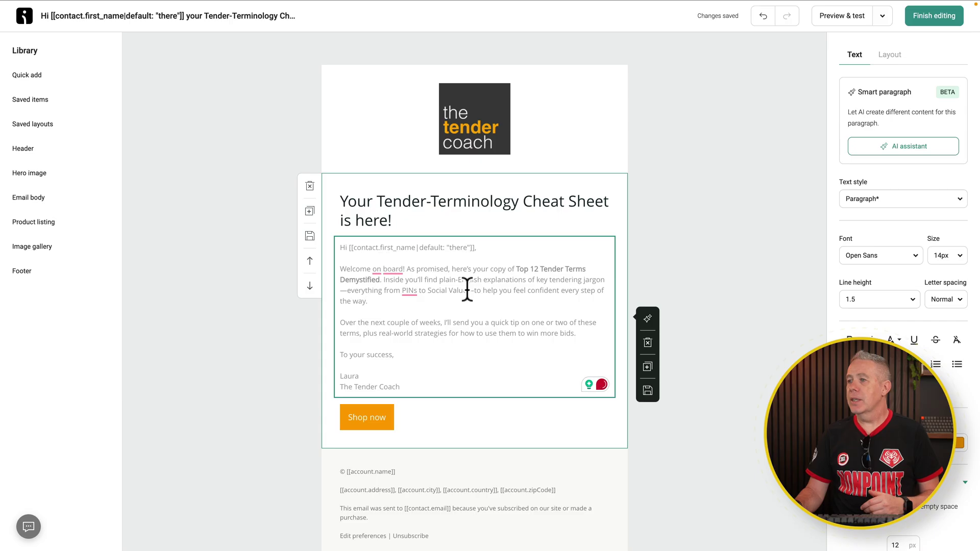
{"action": "scroll", "coordinate": [433, 317], "scroll_direction": "down", "scroll_amount": 3}
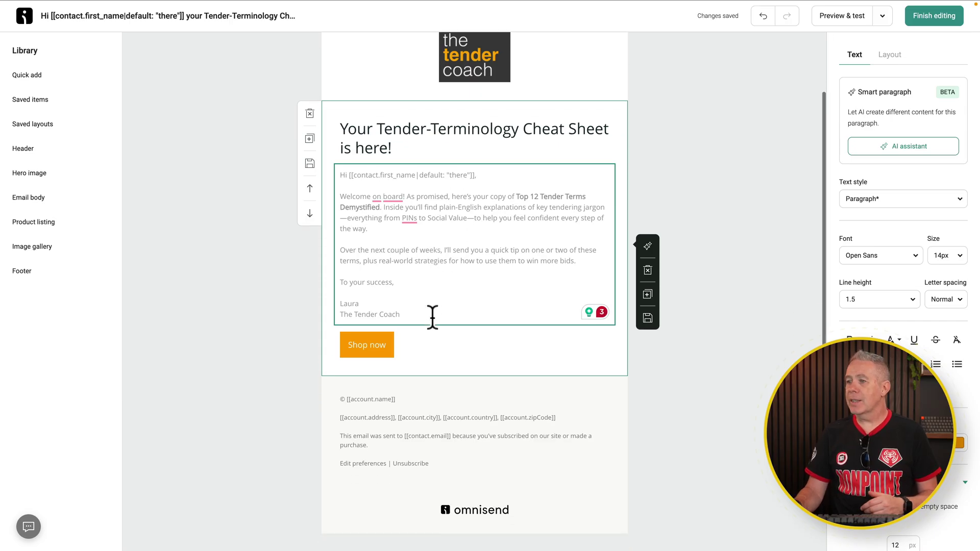
{"action": "left_click", "coordinate": [371, 333]}
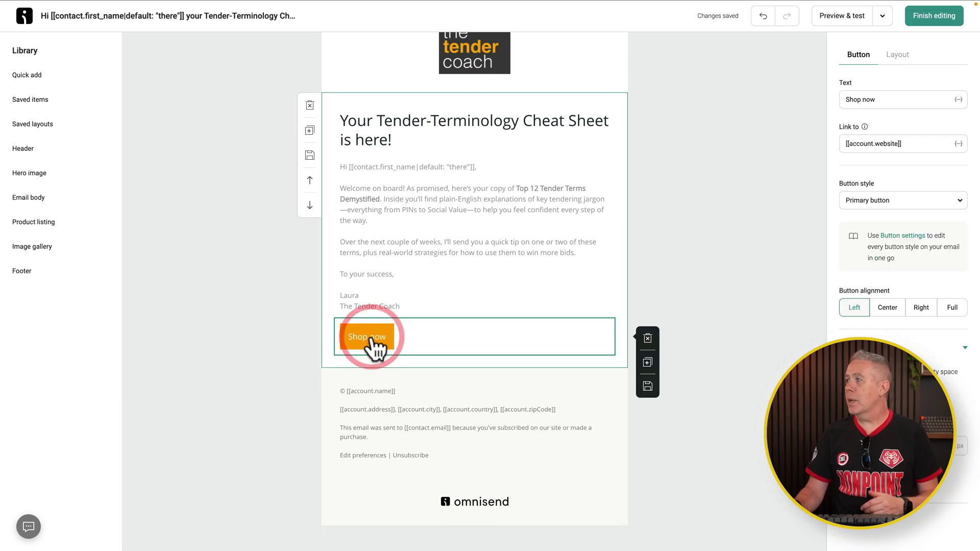
{"action": "left_click_drag", "start_coordinate": [905, 98], "coordinate": [841, 98]}
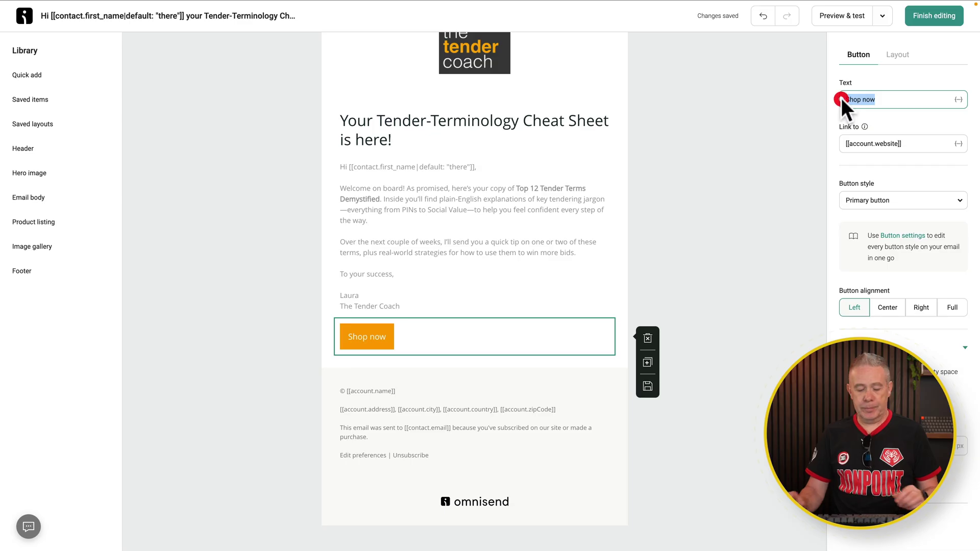
{"action": "type", "text": "Download your free eBook now"}
{"action": "left_click", "coordinate": [902, 143]}
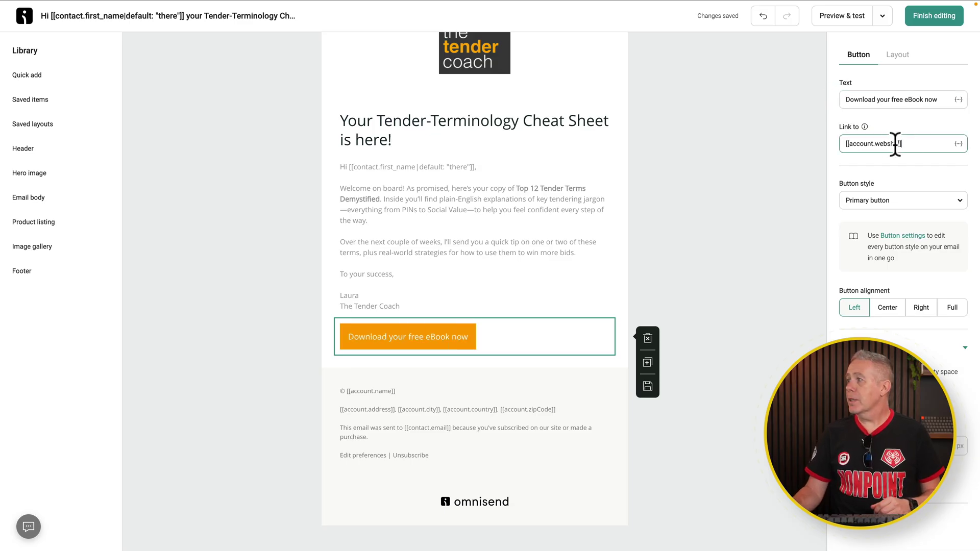
{"action": "key", "text": "BackSpace"}
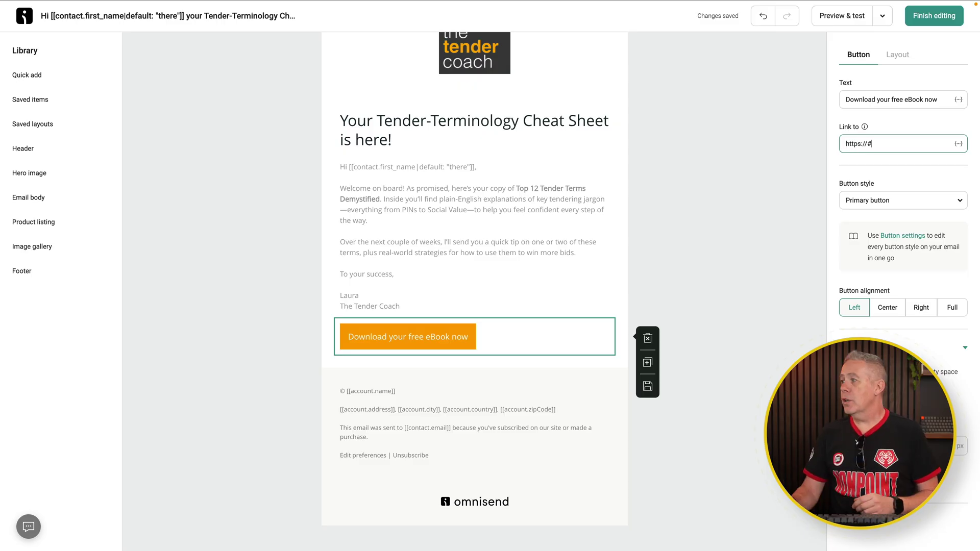
Step: Try the Tertiary and Secondary styles on the download button and return it to the Primary style
{"action": "left_click", "coordinate": [916, 200]}
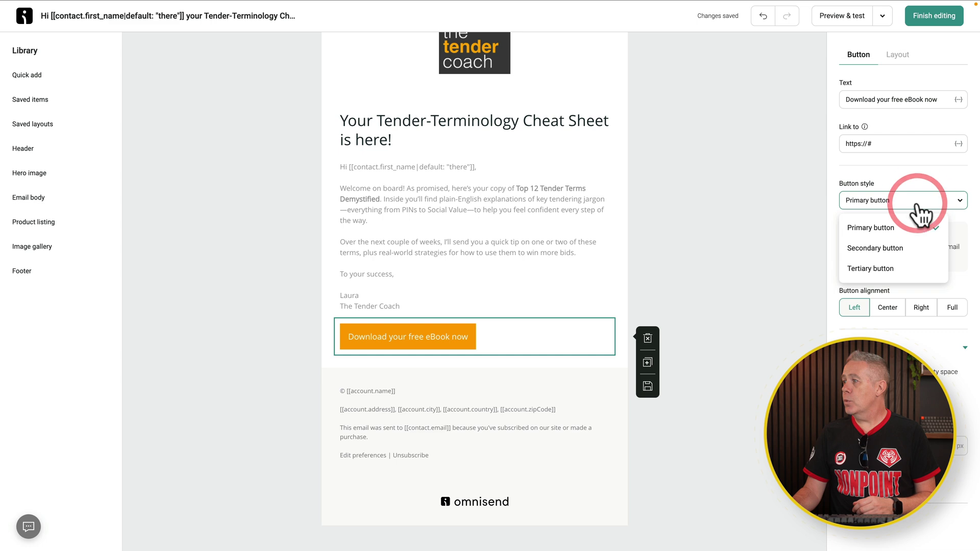
{"action": "left_click", "coordinate": [892, 269]}
{"action": "left_click", "coordinate": [883, 203]}
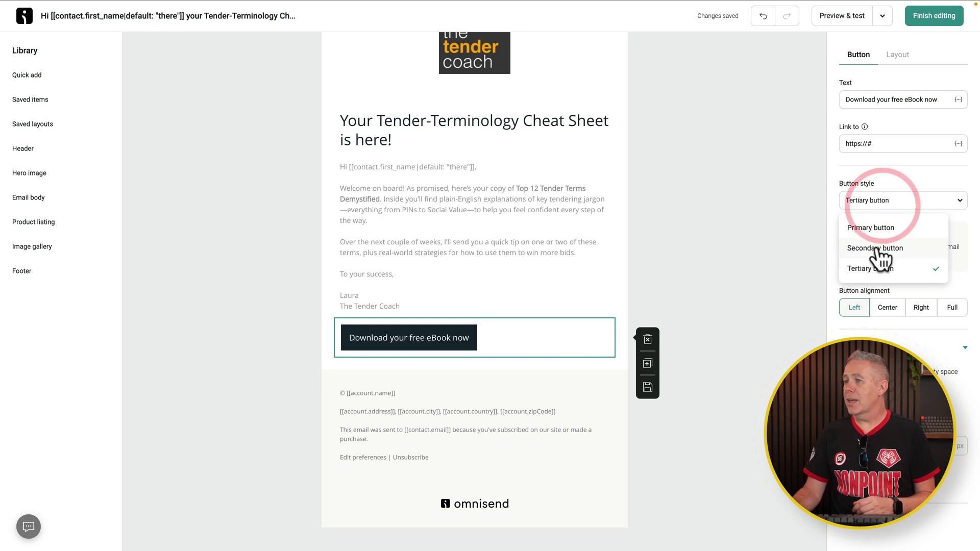
{"action": "left_click", "coordinate": [879, 248]}
{"action": "left_click", "coordinate": [878, 203]}
{"action": "left_click", "coordinate": [873, 227]}
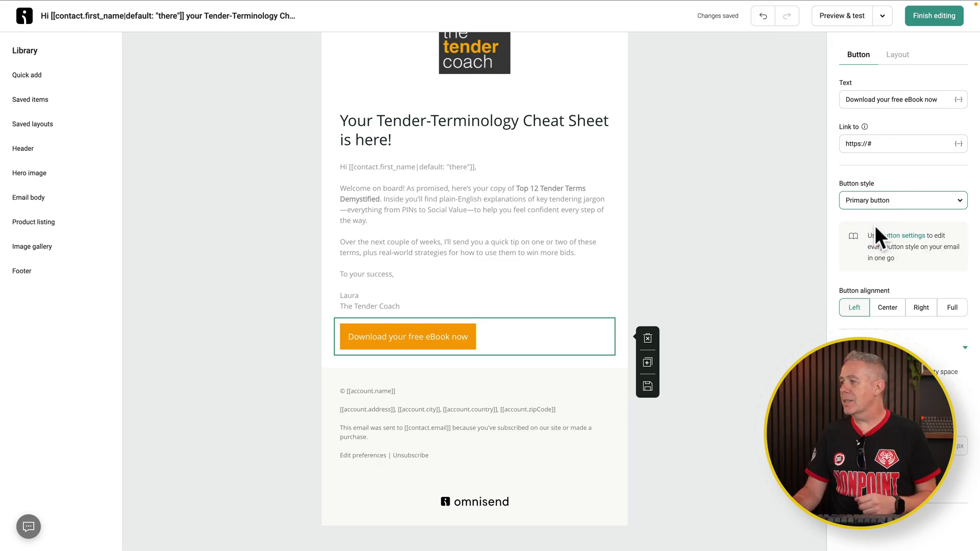
Step: Set the download button's alignment to Full and finish editing the email content
{"action": "left_click", "coordinate": [949, 310]}
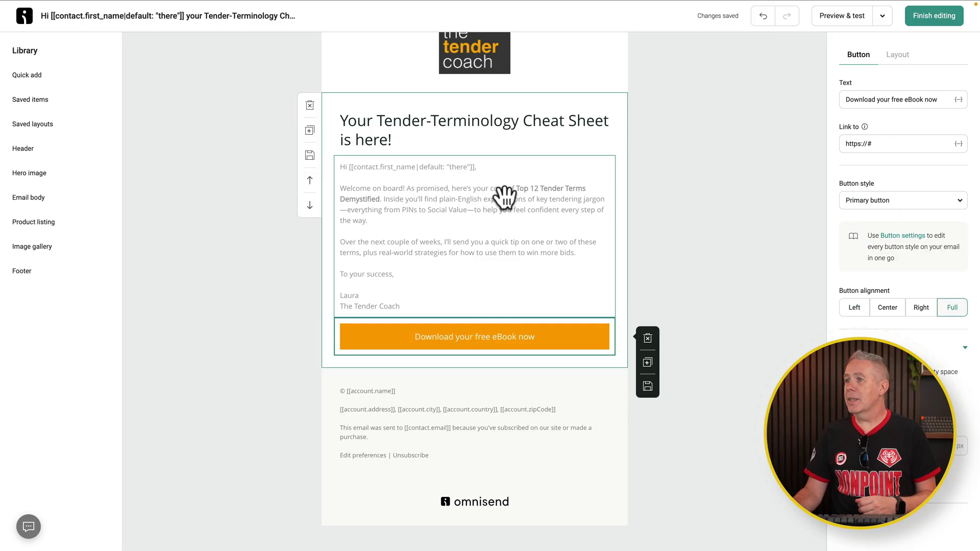
{"action": "scroll", "coordinate": [489, 179], "scroll_direction": "up", "scroll_amount": 2}
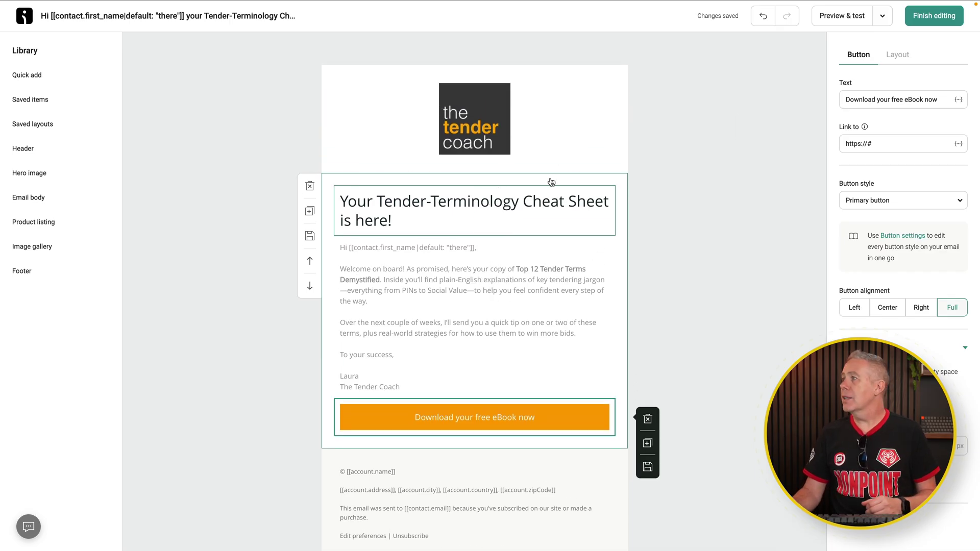
{"action": "left_click", "coordinate": [933, 16]}
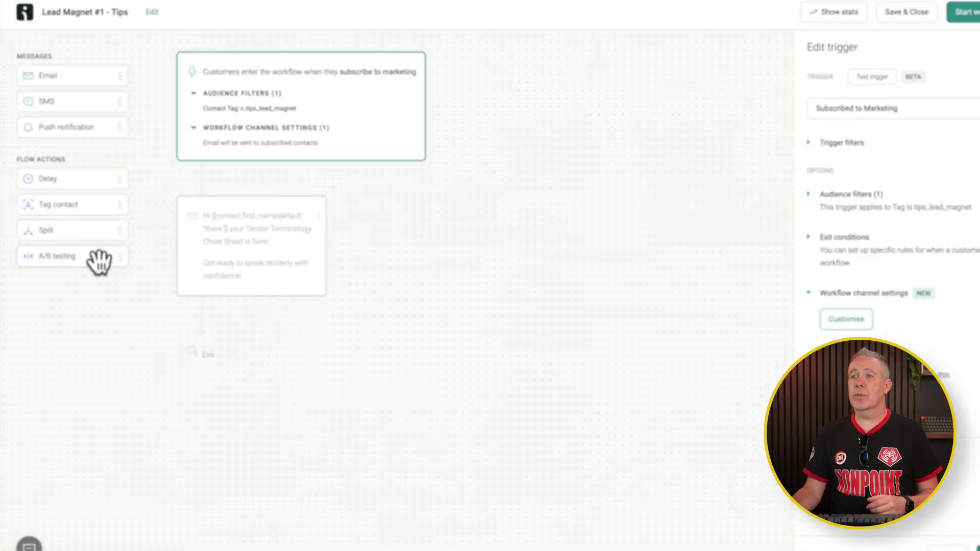
Step: Add a delay to the workflow between the welcome email and the exit
{"action": "left_click_drag", "start_coordinate": [57, 180], "coordinate": [161, 247]}
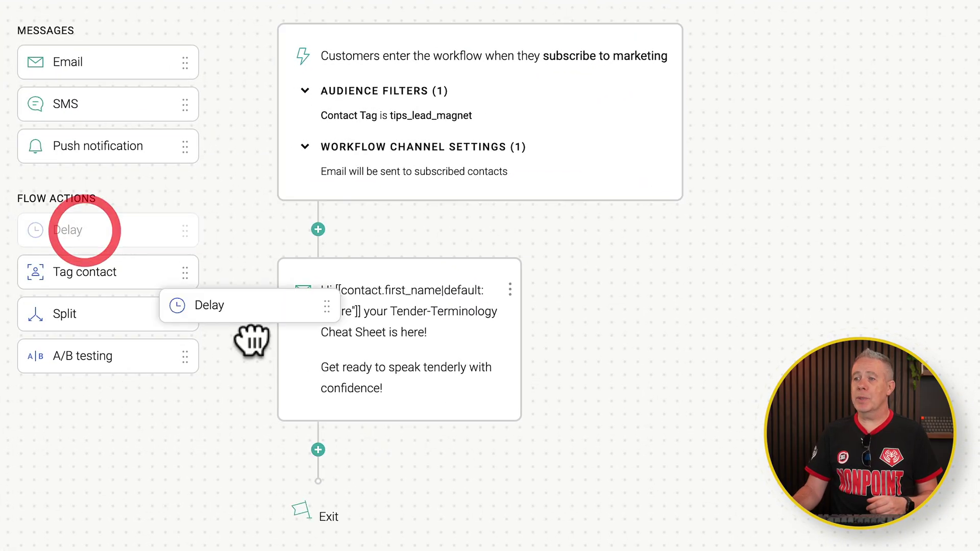
{"action": "left_click_drag", "start_coordinate": [251, 340], "coordinate": [327, 474]}
{"action": "left_click", "coordinate": [337, 530]}
{"action": "left_click", "coordinate": [429, 495]}
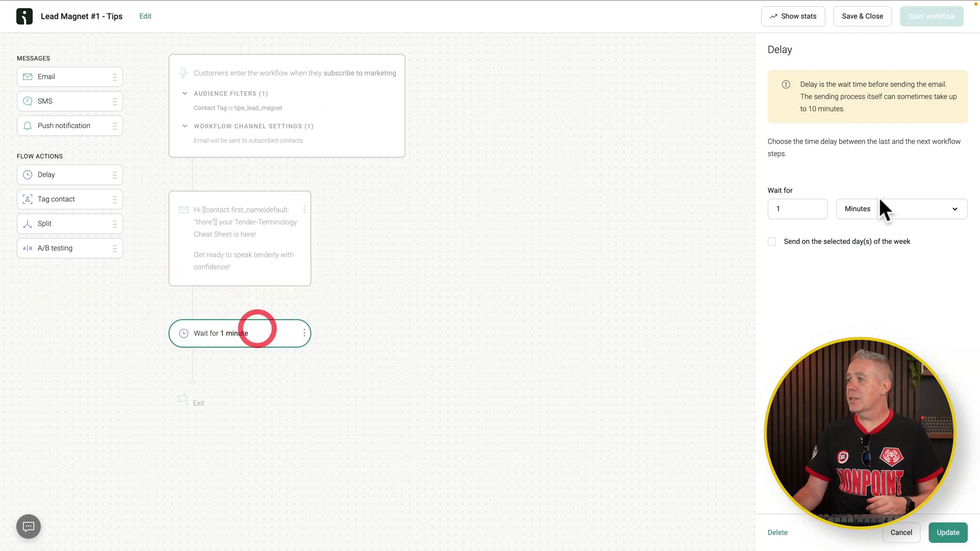
Step: Set the delay to 3 days and restrict sending to Monday through Friday
{"action": "double_click", "coordinate": [759, 206]}
{"action": "type", "text": "3"}
{"action": "left_click", "coordinate": [869, 212]}
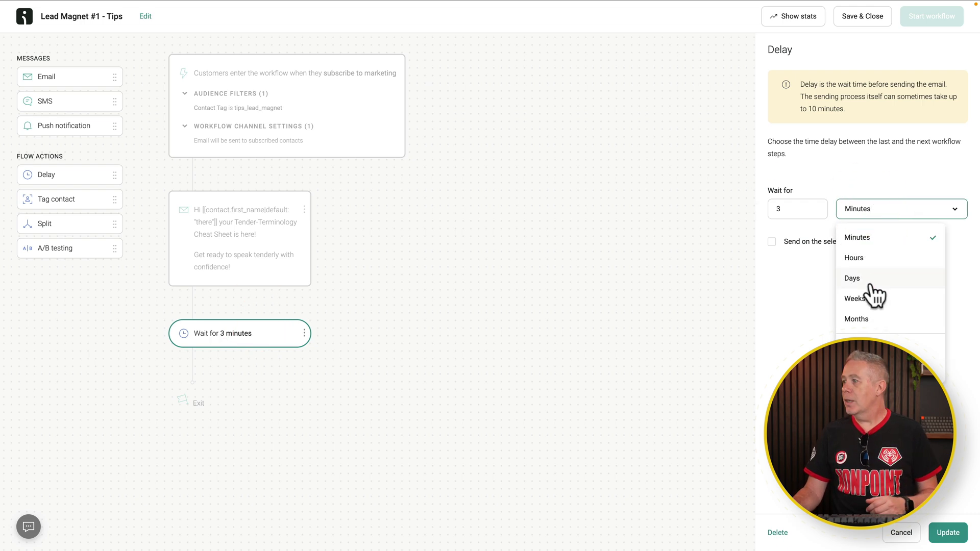
{"action": "left_click", "coordinate": [876, 287]}
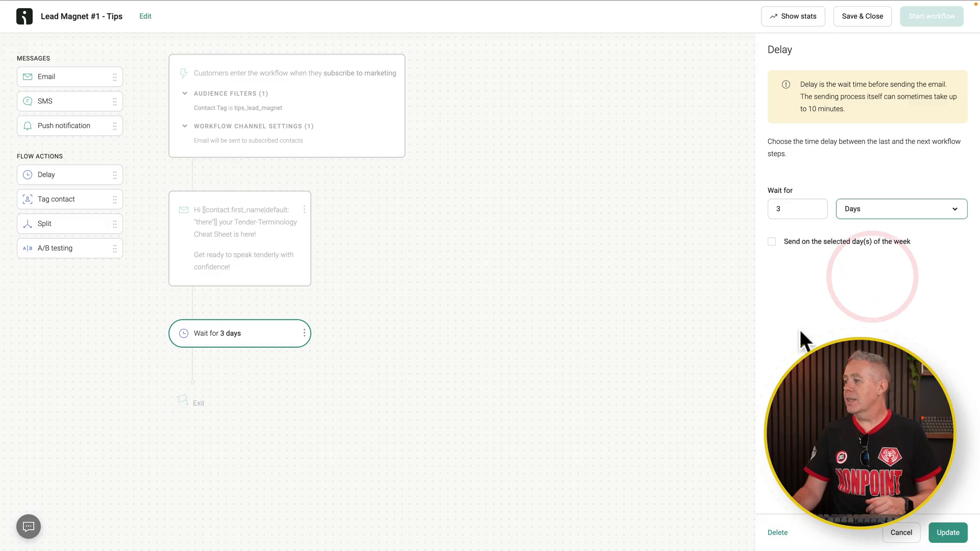
{"action": "left_click", "coordinate": [772, 242]}
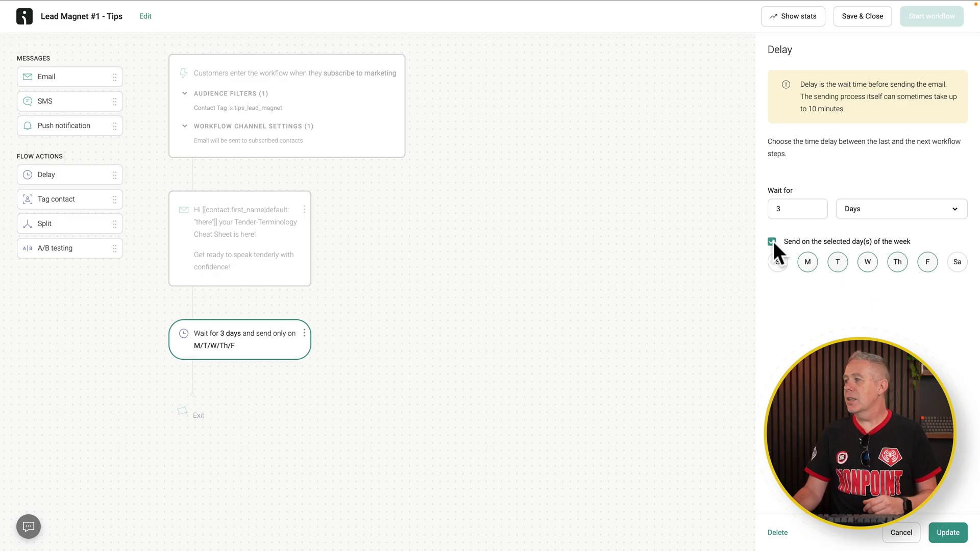